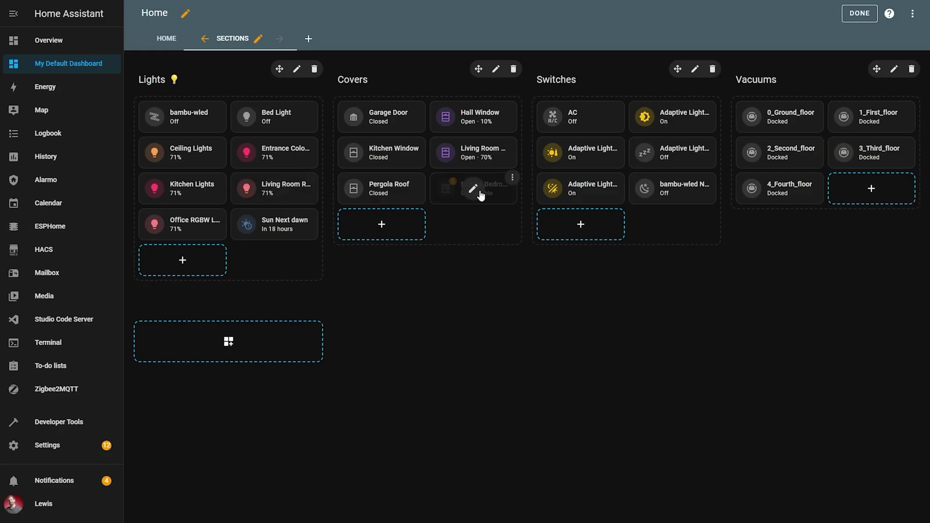
Step: Drag the Living Room card into the Covers section's third row, then reposition the Hall Window card
drag(484, 155, 472, 188)
drag(477, 83, 495, 208)
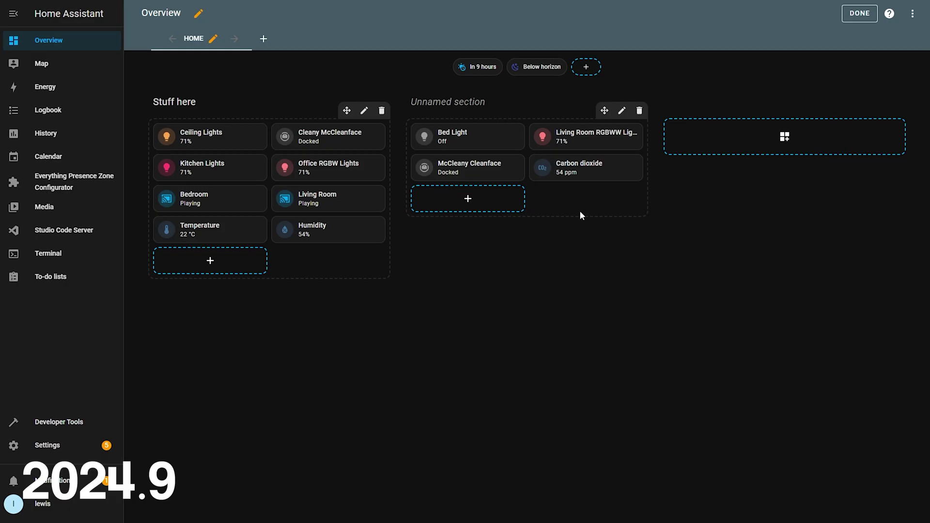
Step: Rename the unnamed section's title to 'Moar stuff' and save it
click(623, 111)
click(512, 125)
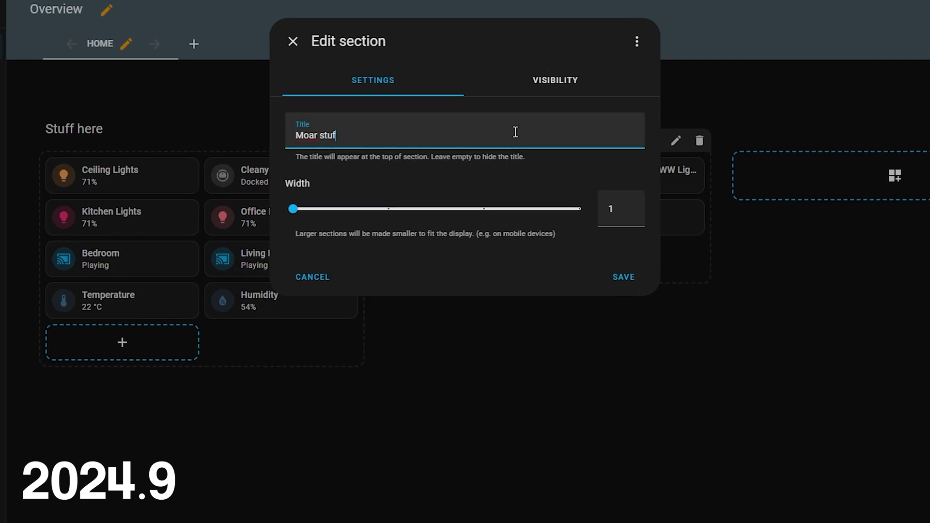
click(623, 278)
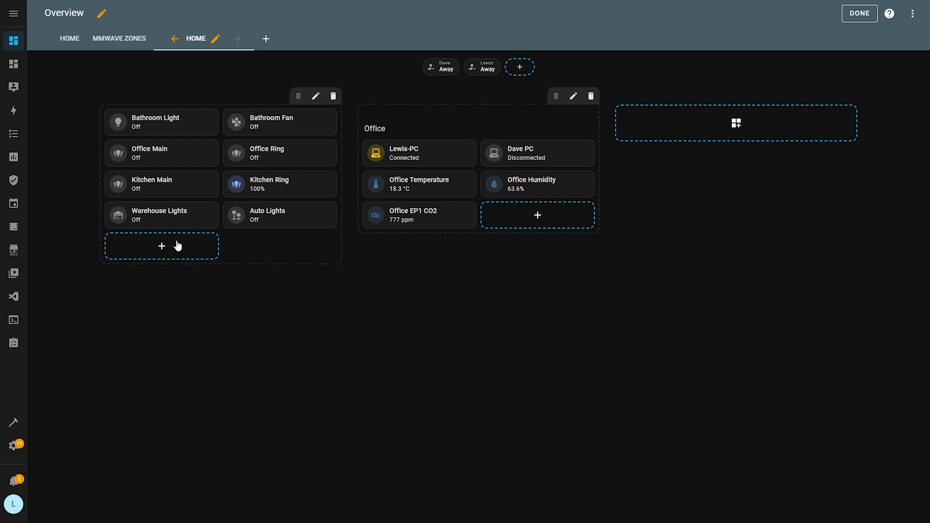
Step: Add a Title-style Heading card reading 'Lights' and drag it to the left section's top
click(202, 242)
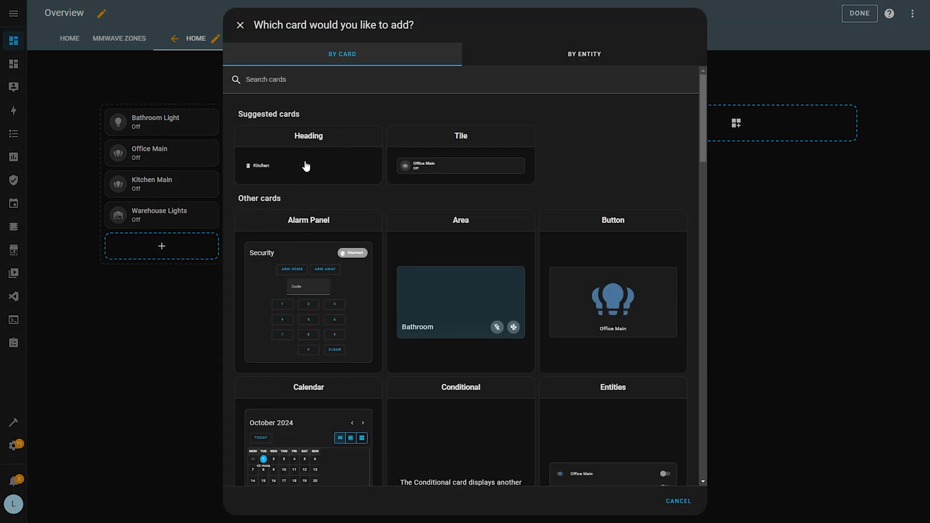
click(322, 162)
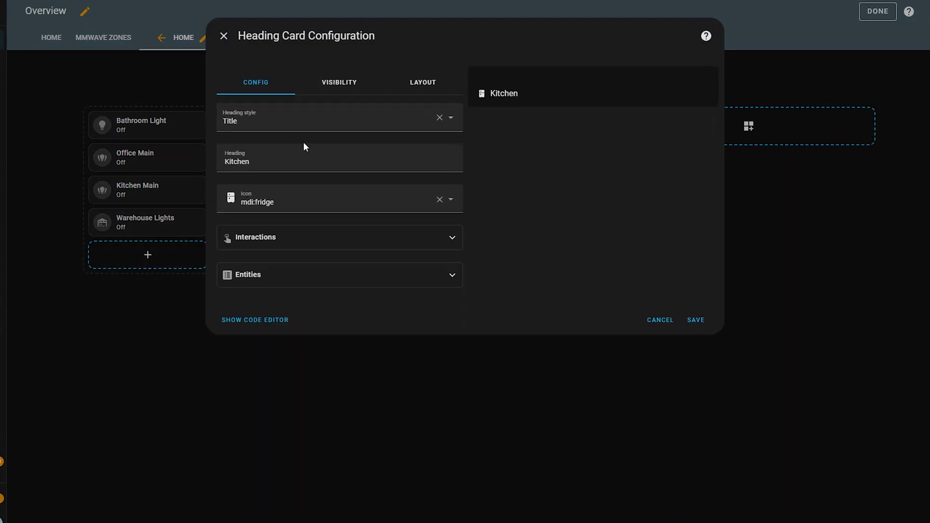
click(266, 126)
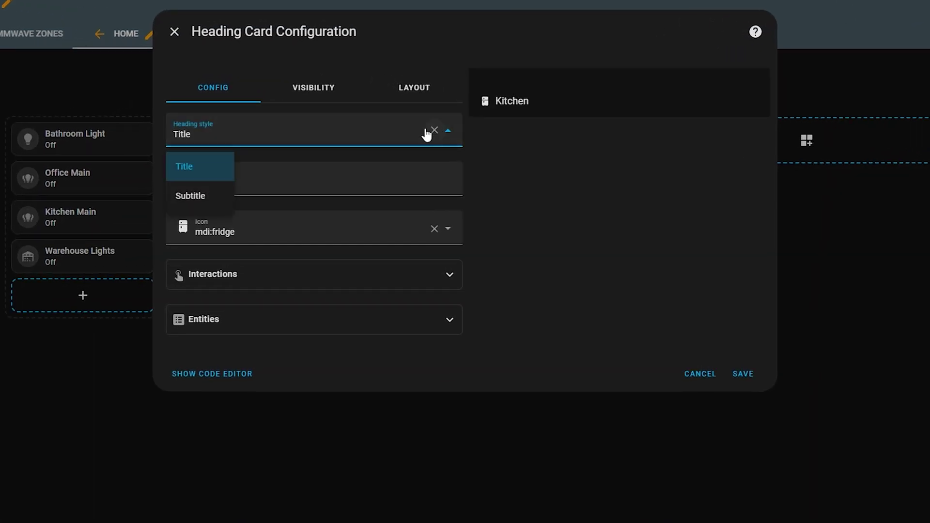
click(297, 130)
drag(269, 183, 169, 187)
text(Lights)
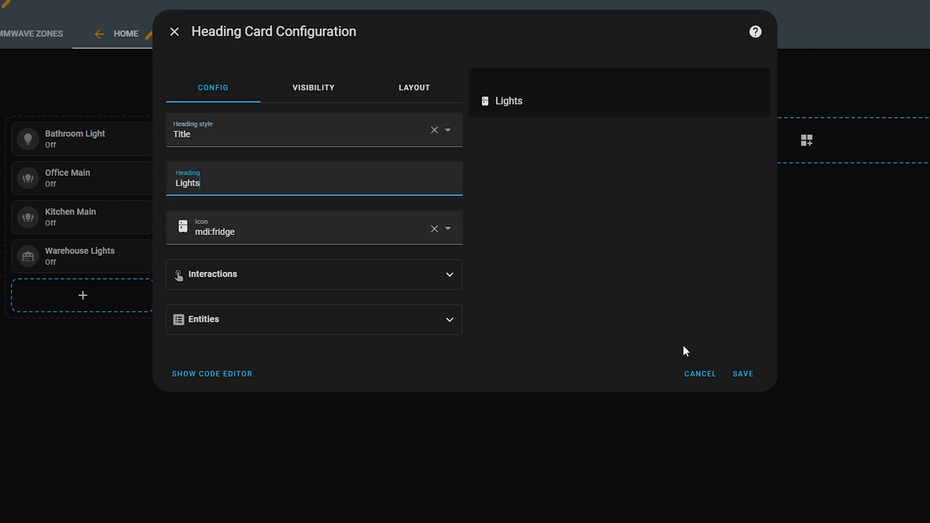
click(742, 373)
drag(75, 294, 93, 141)
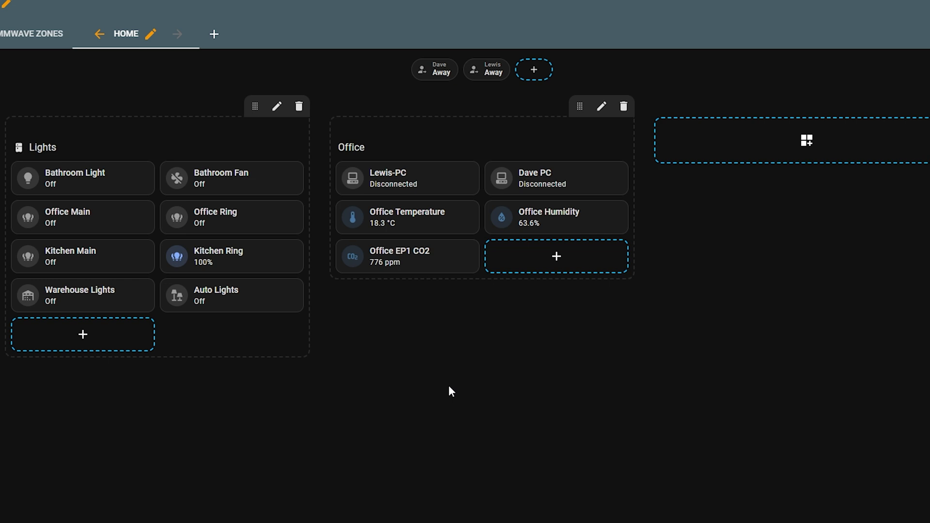
Step: Try the Subtitle heading style on the Lights card, then revert to Title
click(156, 142)
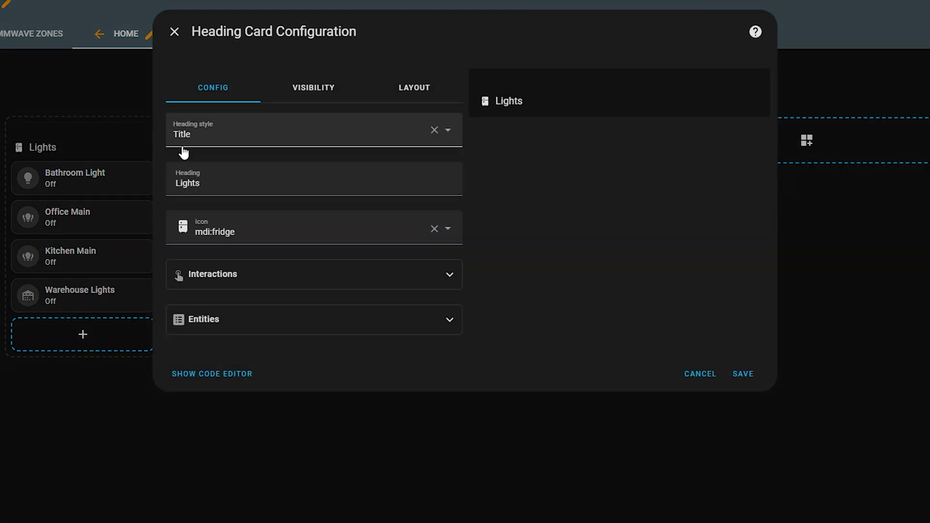
click(449, 133)
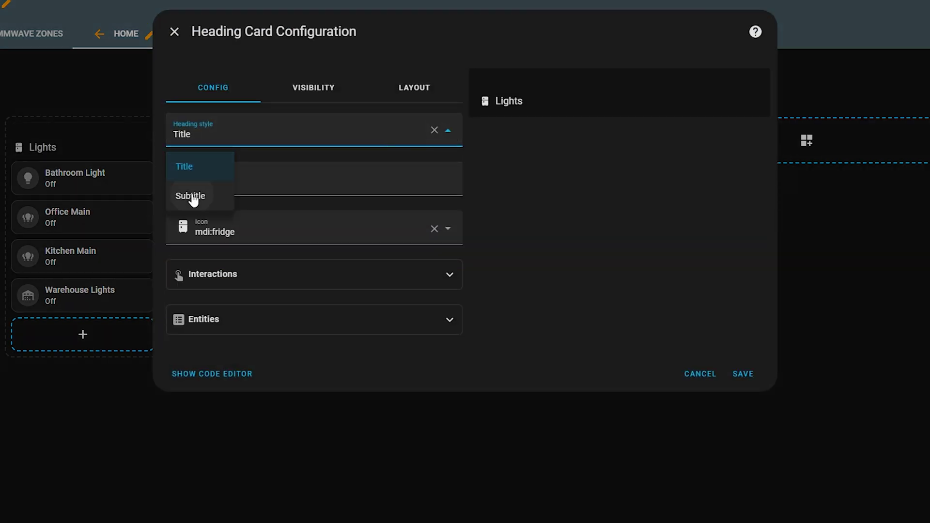
click(193, 196)
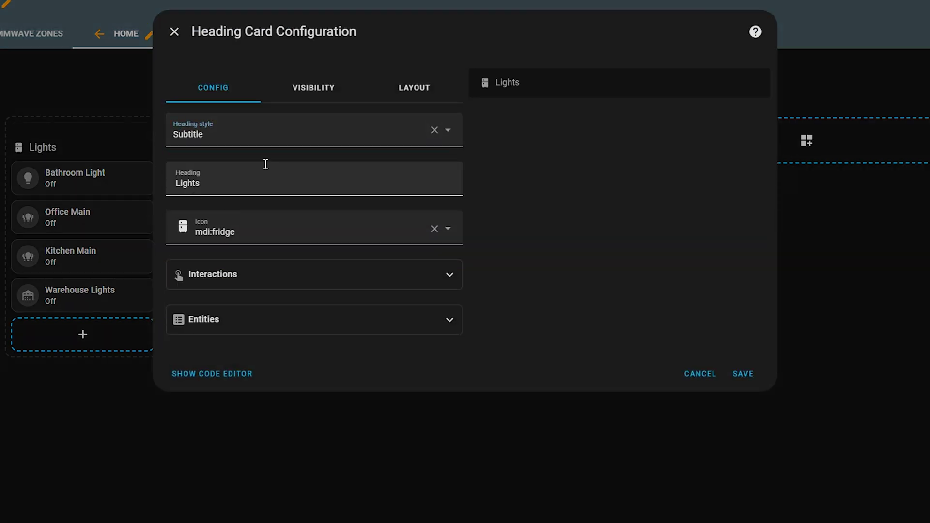
click(447, 131)
click(203, 166)
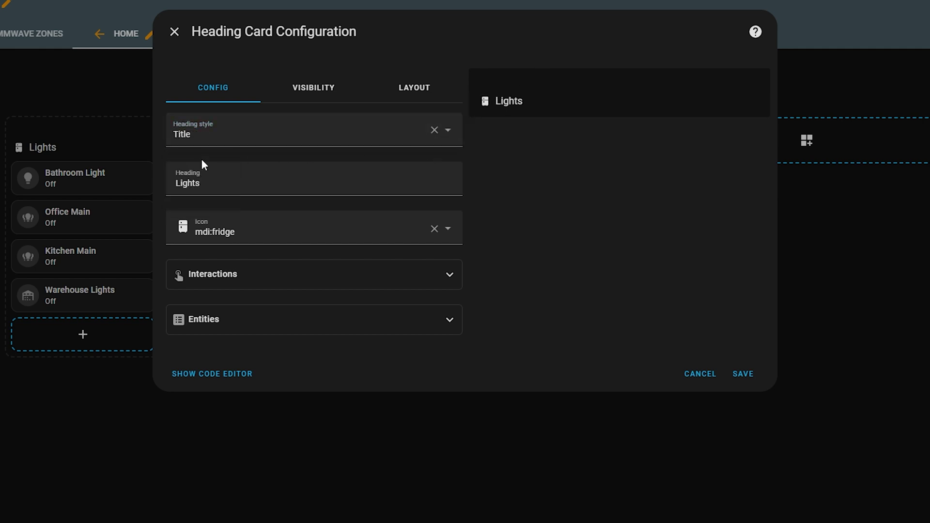
Step: Replace the heading's mdi:fridge icon with mdi:light-recessed
click(449, 231)
key(BackSpace)
key(BackSpace)
key(BackSpace)
key(BackSpace)
key(BackSpace)
key(BackSpace)
text(light)
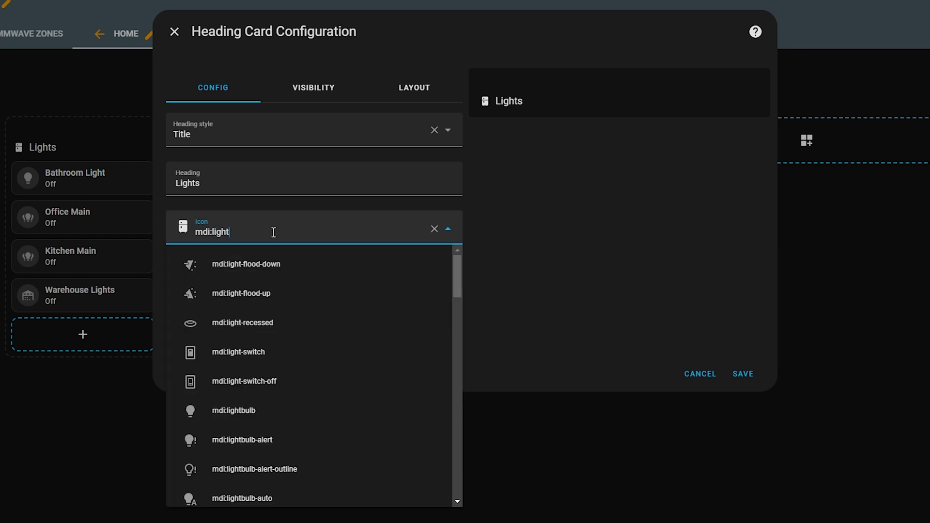
click(298, 332)
click(576, 254)
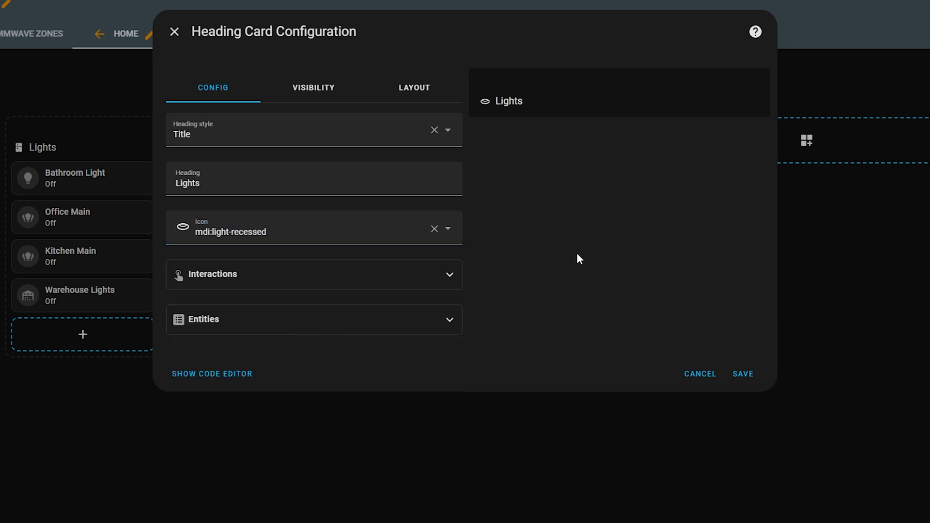
click(442, 284)
click(321, 320)
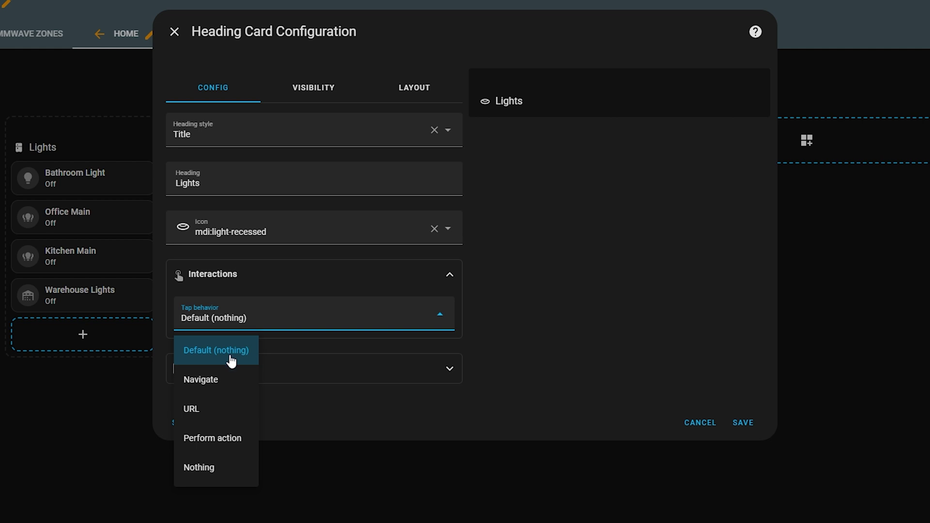
click(228, 388)
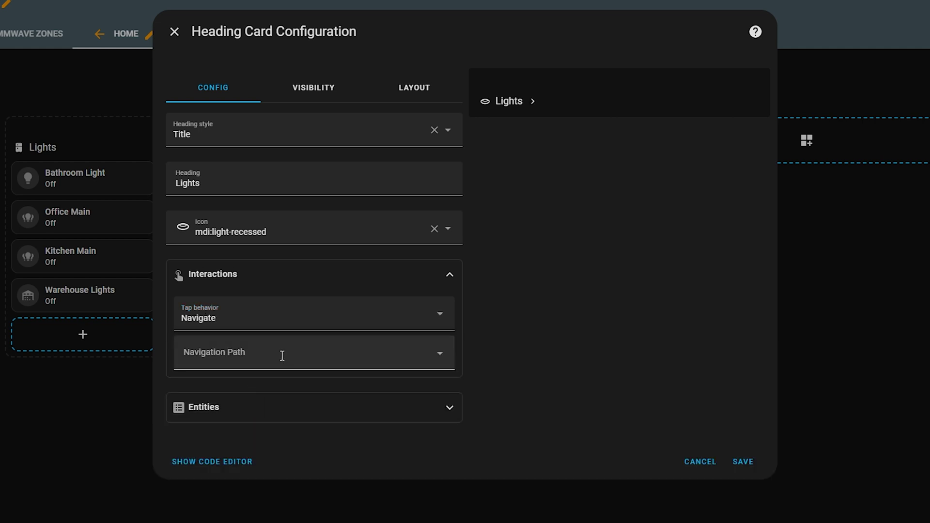
click(436, 358)
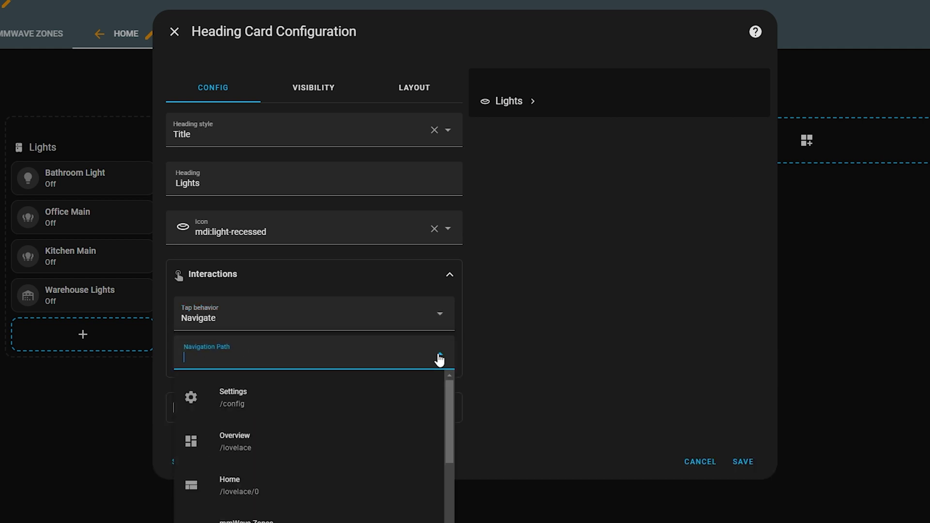
click(239, 406)
click(441, 357)
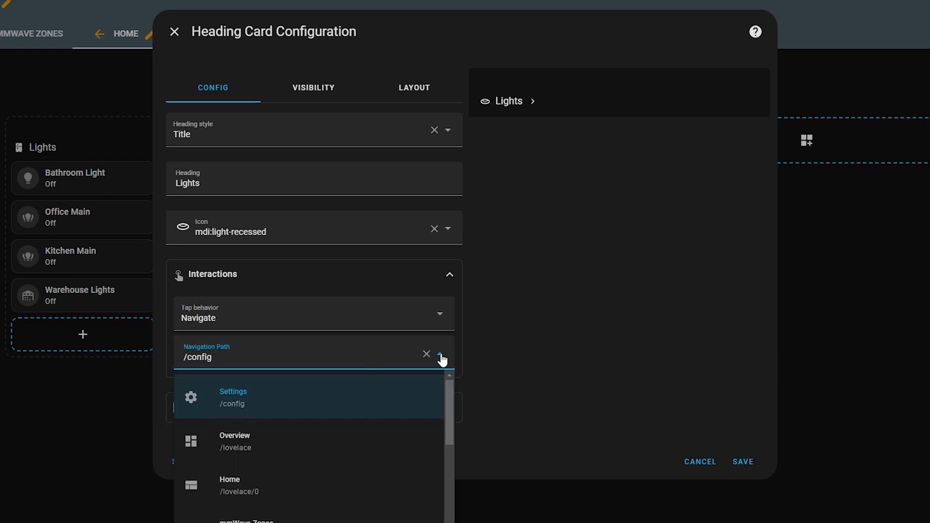
click(395, 455)
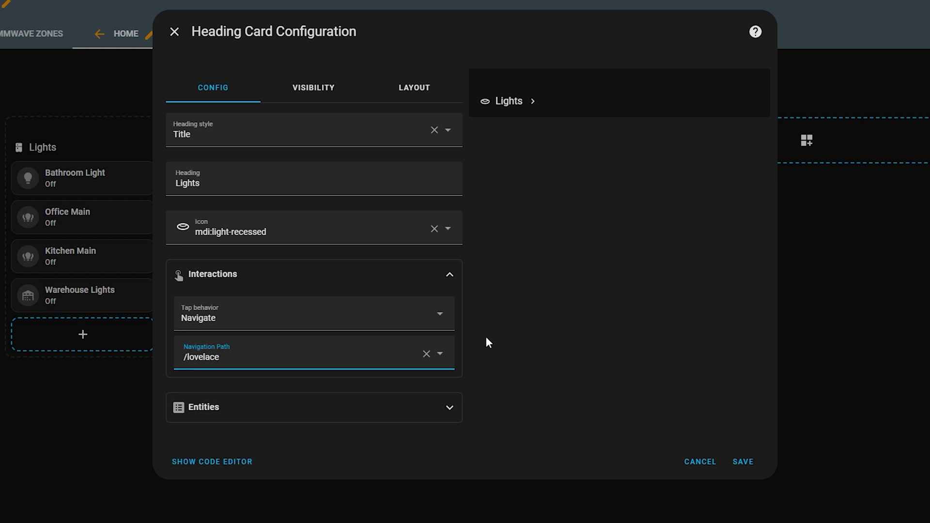
click(438, 316)
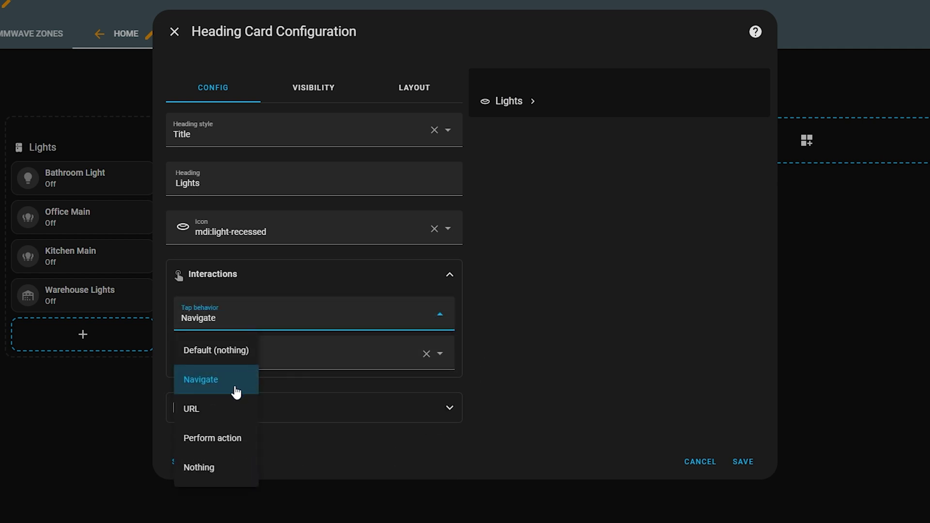
click(236, 441)
click(439, 354)
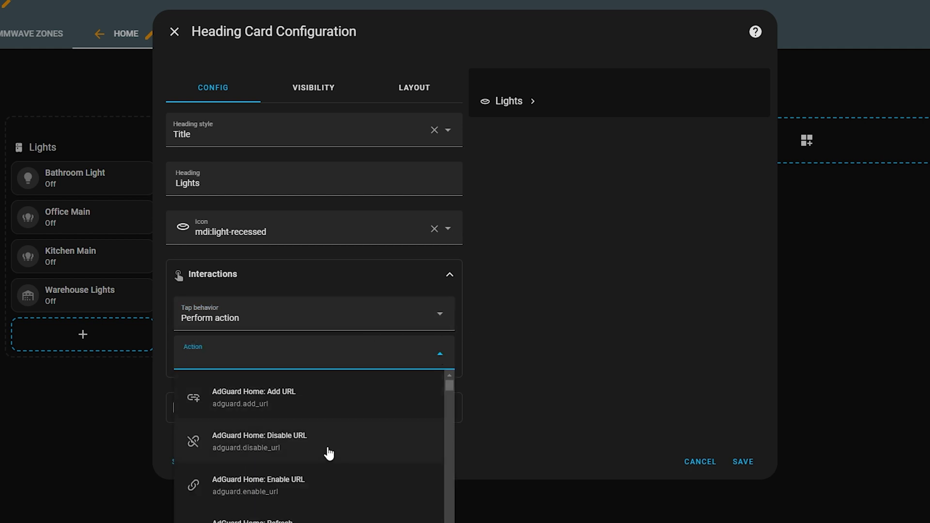
scroll(329, 454, down, 20)
scroll(329, 454, up, 20)
click(347, 409)
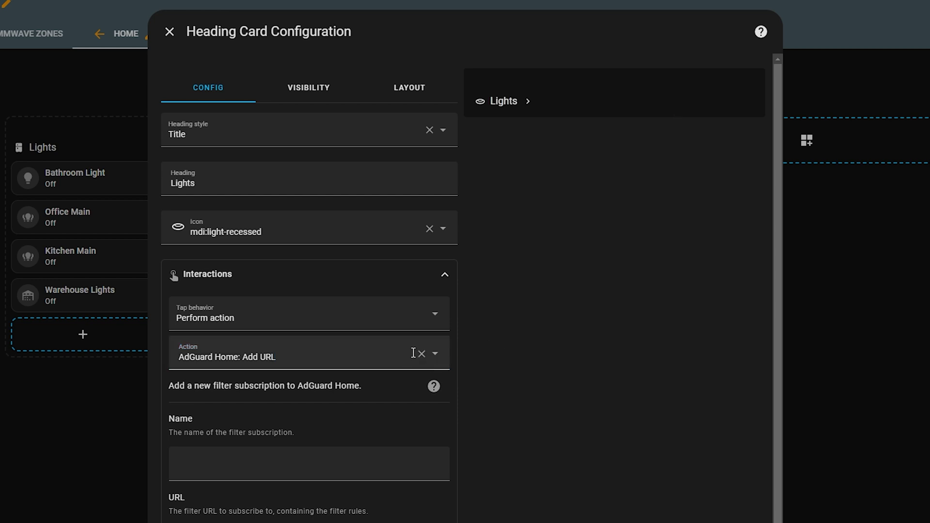
click(420, 353)
click(421, 317)
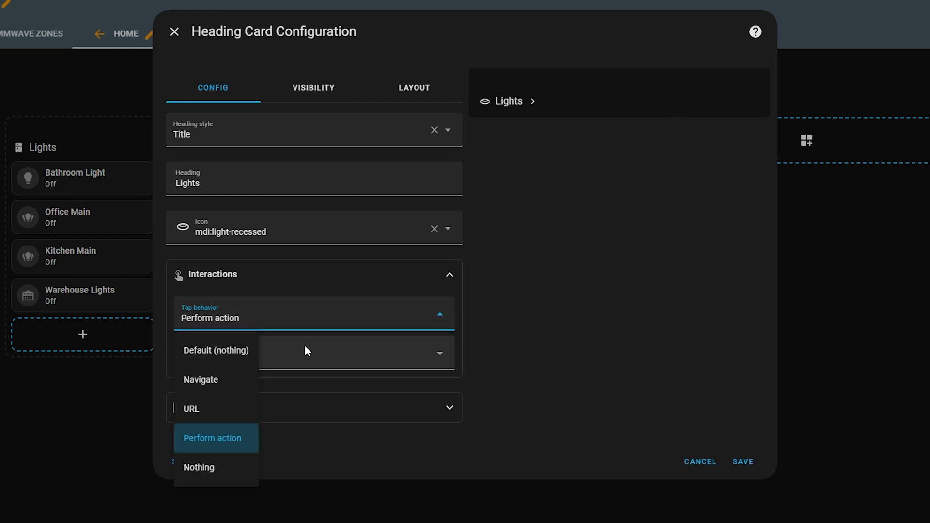
click(245, 353)
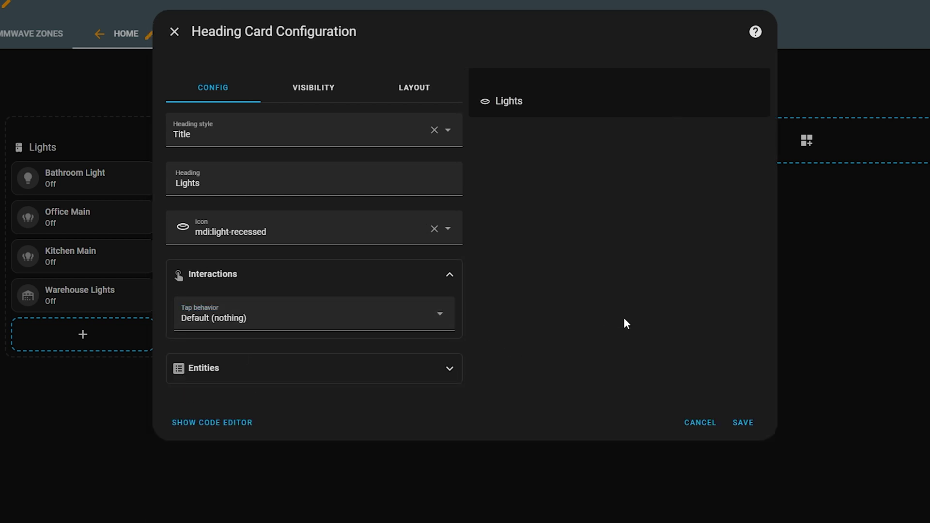
click(429, 376)
Step: Add Office Temperature and Outside Humidity as entity badges in the heading's Entities list
click(233, 408)
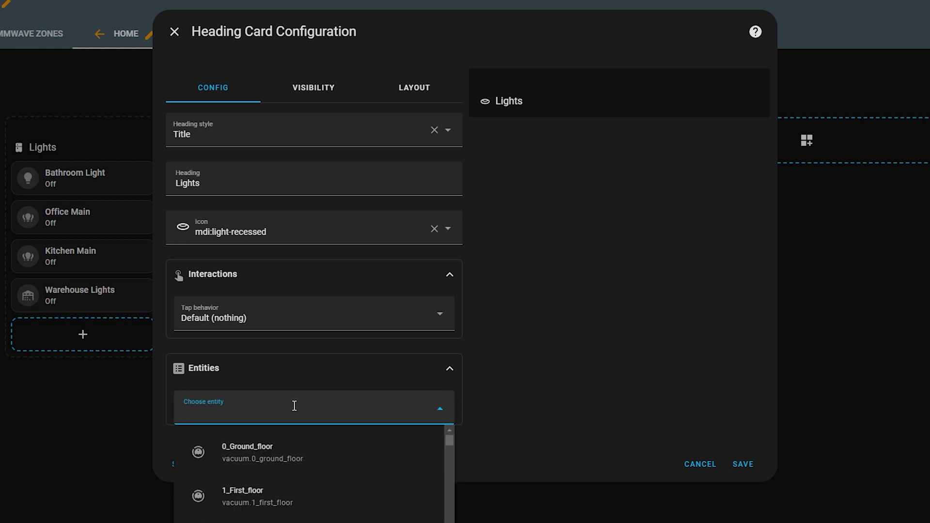
text(temper)
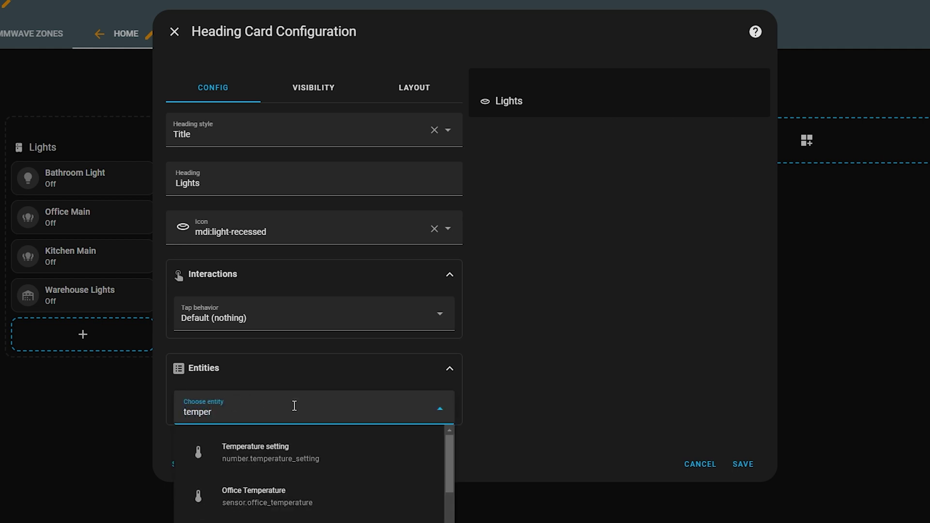
click(314, 508)
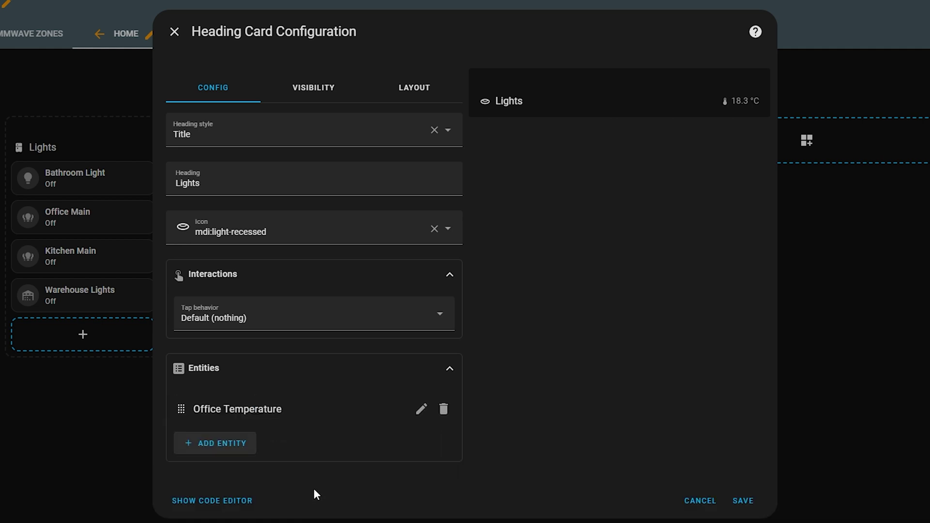
click(241, 450)
text(humid)
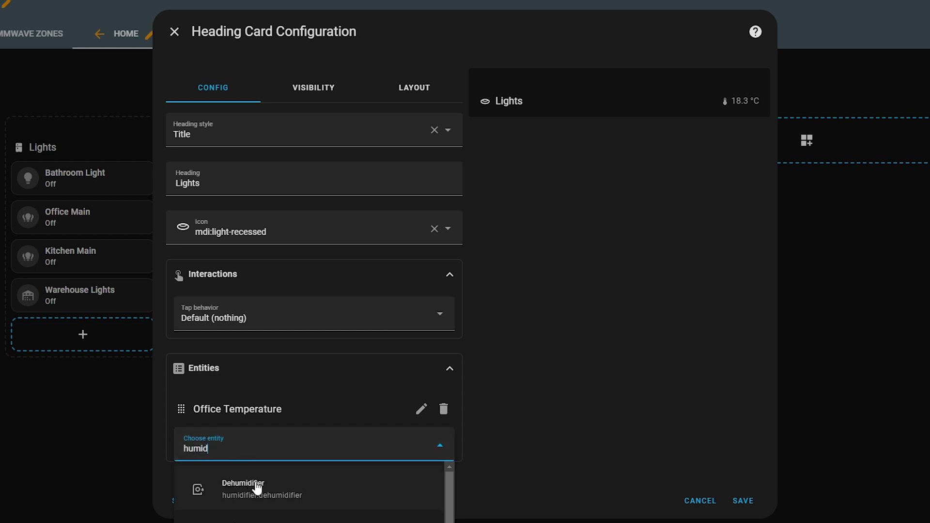
text(ity)
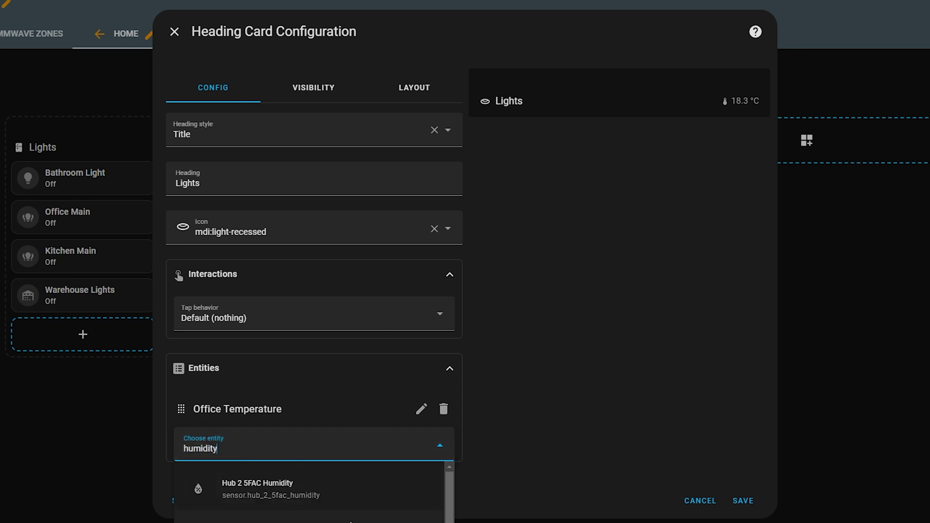
click(310, 516)
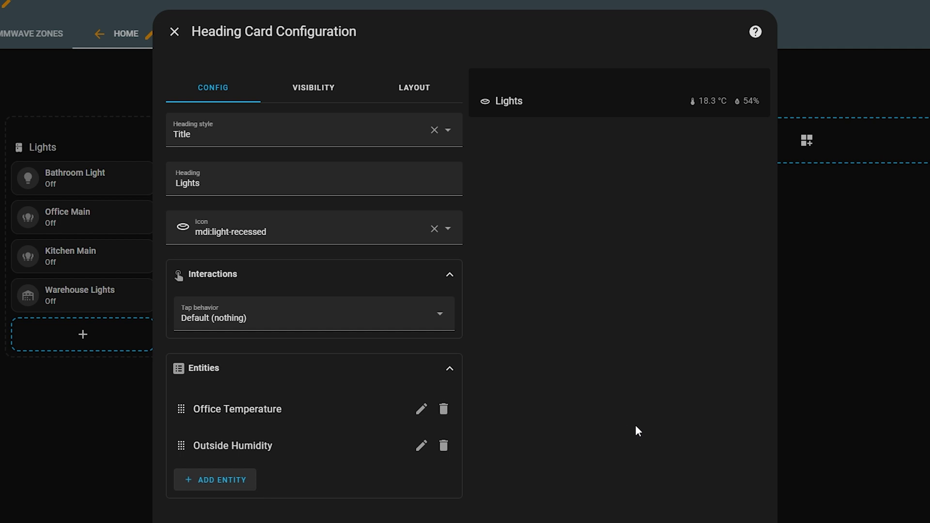
click(421, 410)
Step: Set the Office Temperature badge's Appearance colour to Primary
click(430, 172)
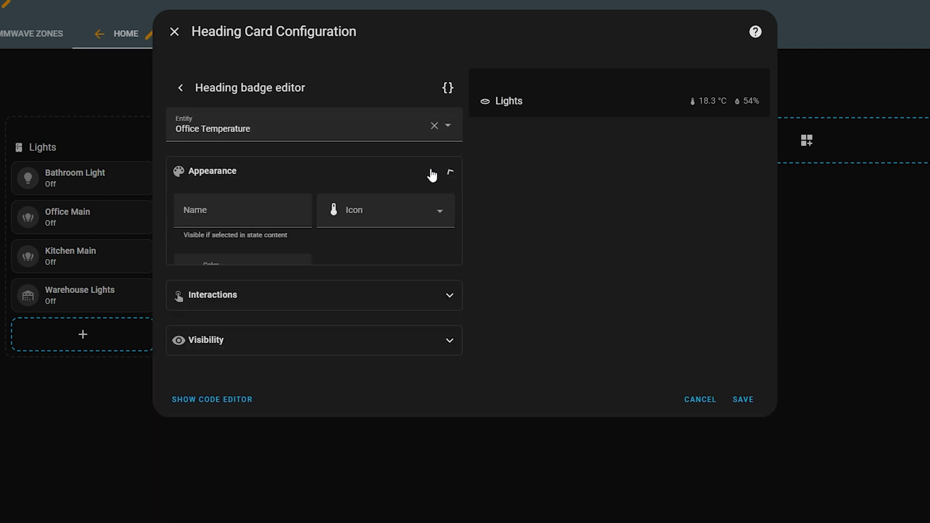
click(417, 210)
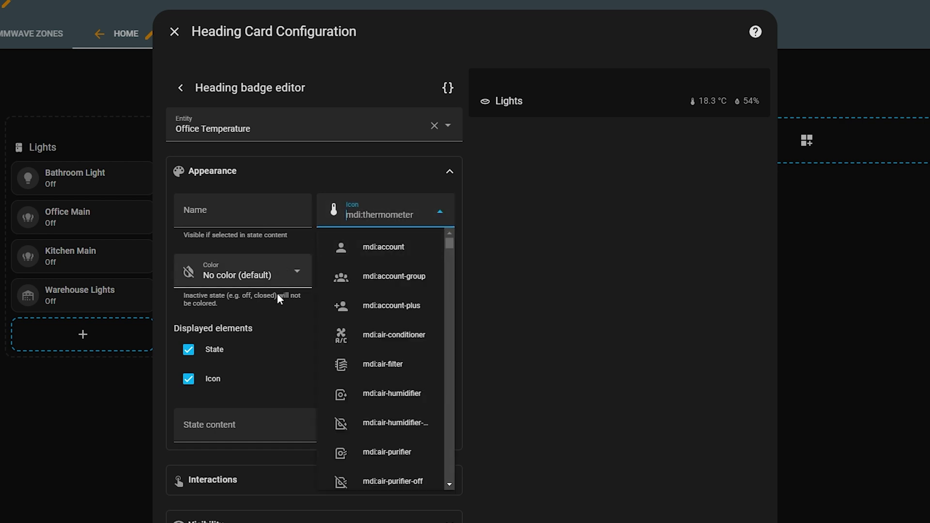
click(290, 319)
click(297, 275)
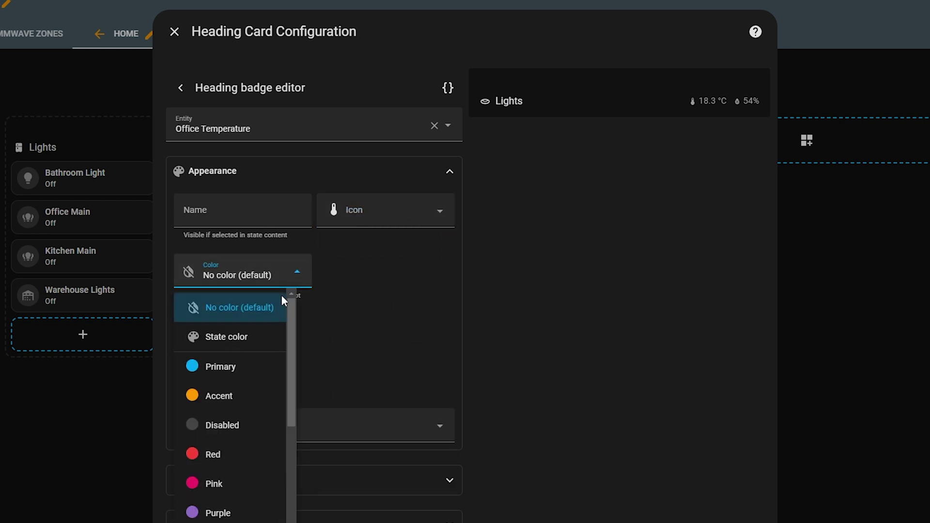
click(249, 369)
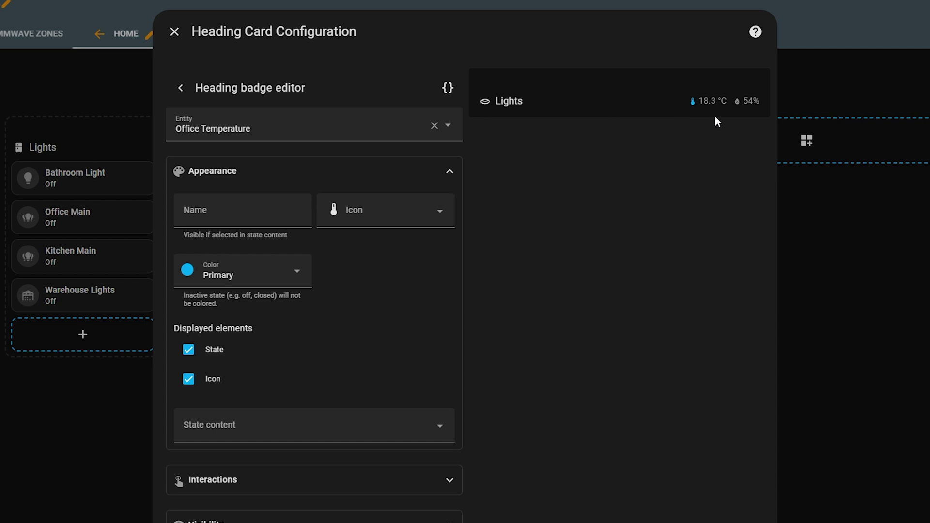
Step: Adjust the badge's displayed elements and review its Interactions settings
click(188, 379)
click(188, 379)
click(188, 349)
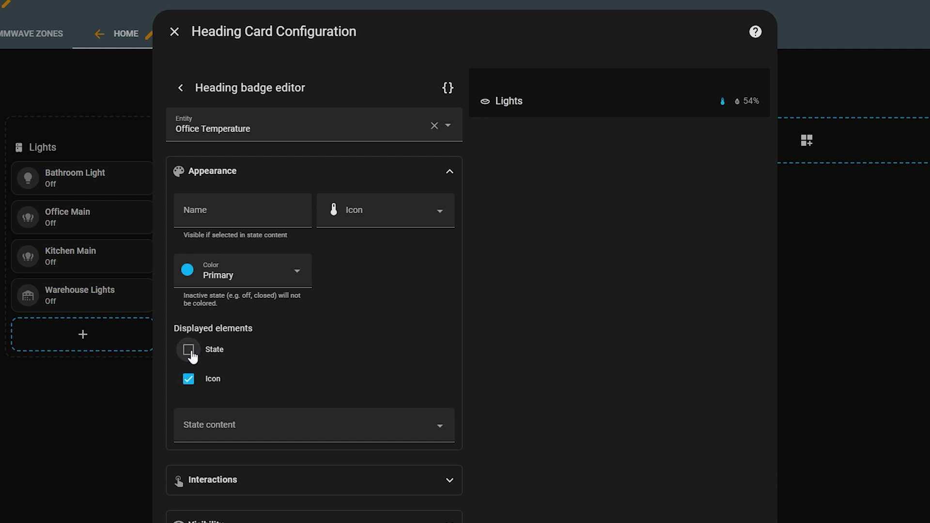
click(442, 172)
click(435, 216)
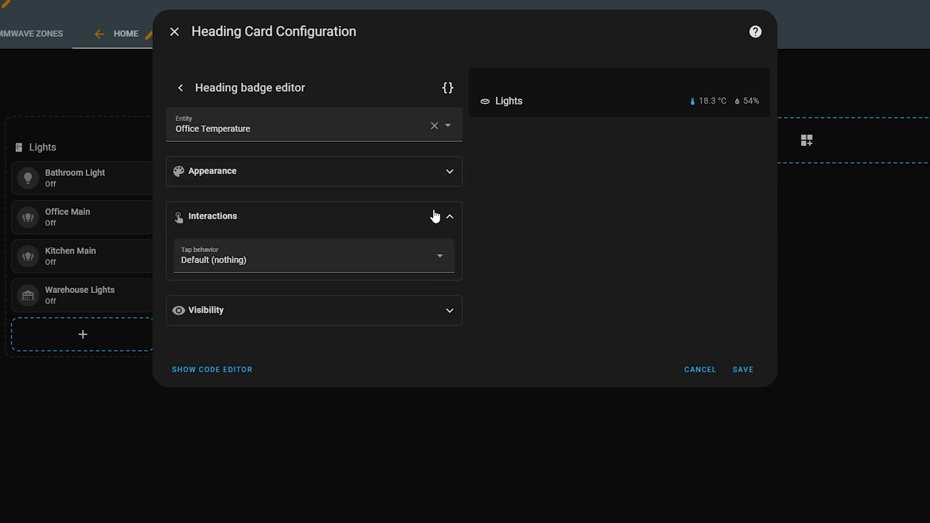
click(435, 216)
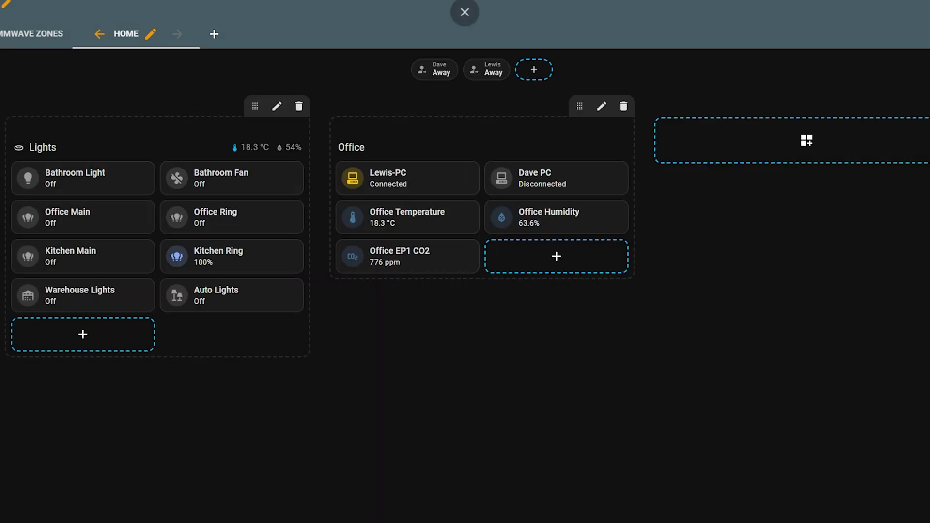
Step: Exit dashboard edit mode, leaving the 18.3 °C and 54% badges on the Lights heading
click(465, 10)
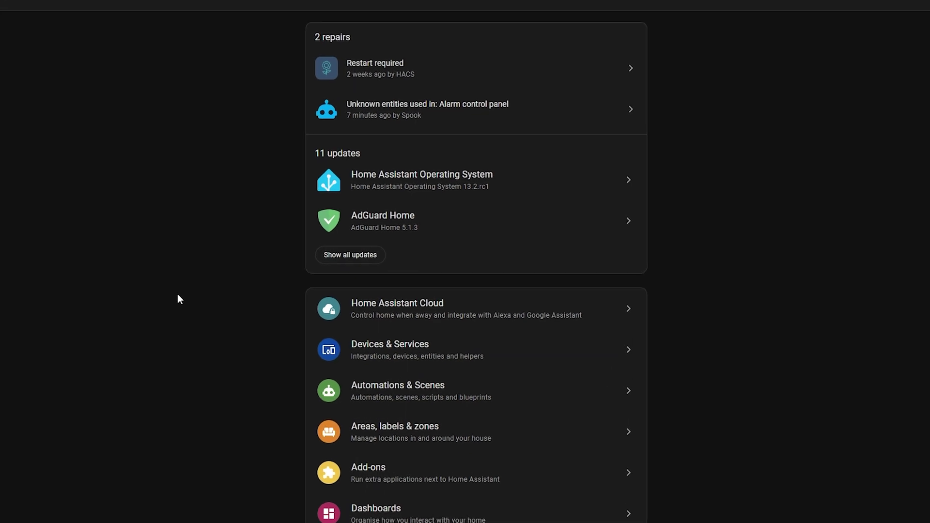
Step: Submit the HACS 'Restart required' repair and dismiss the success dialog
click(481, 65)
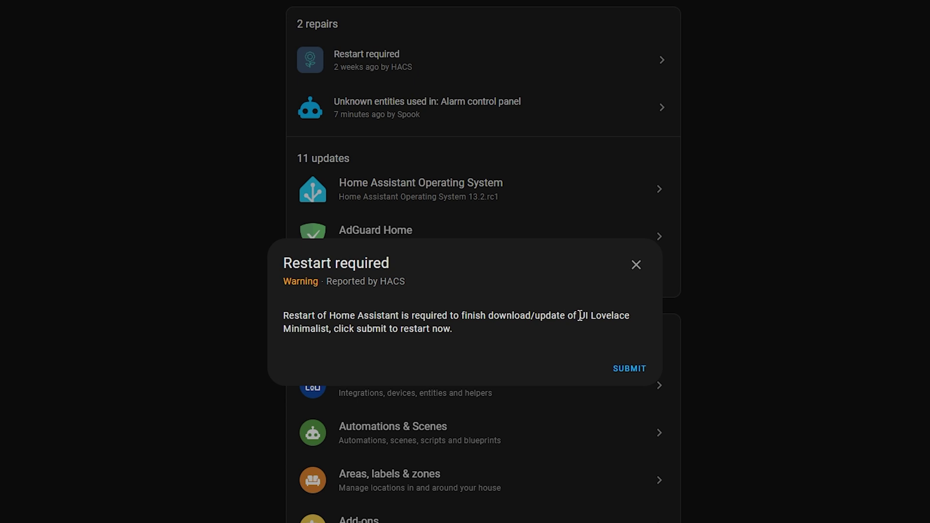
click(631, 372)
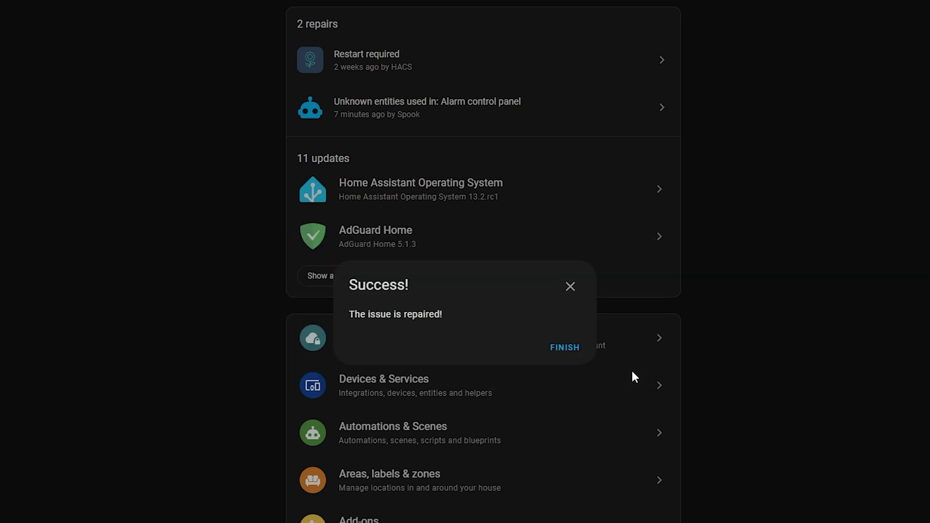
click(556, 353)
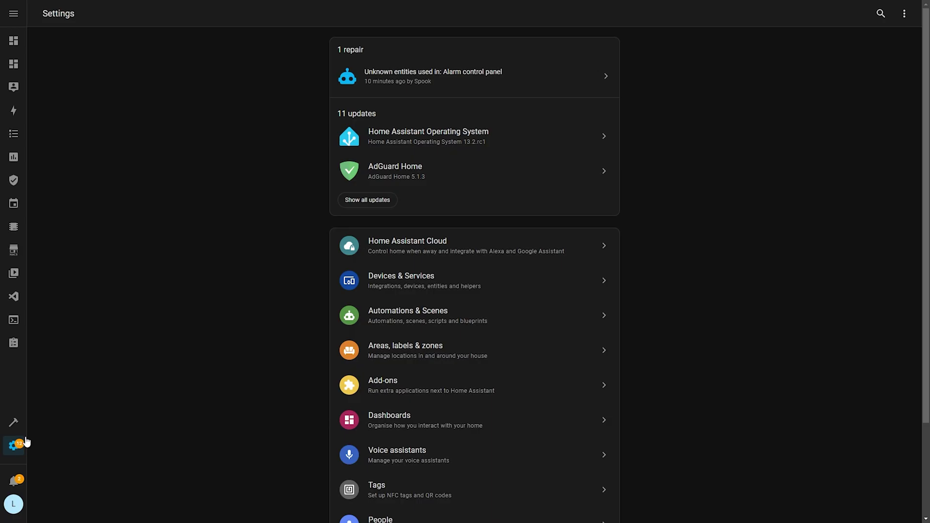
Step: In Developer Tools Statistics, delete orphaned statistics for wheel_of_fortune_spins_gas and everything_aq1_humidity
click(13, 422)
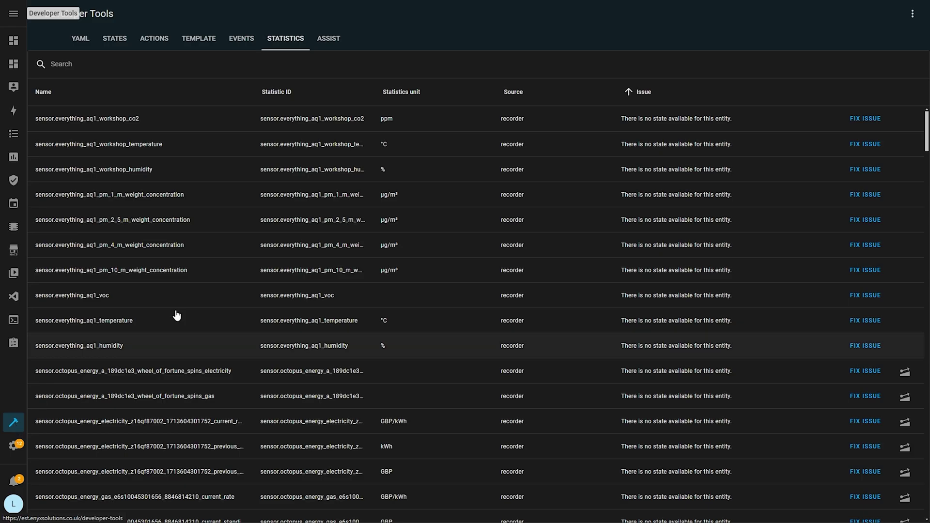
scroll(262, 368, down, 3)
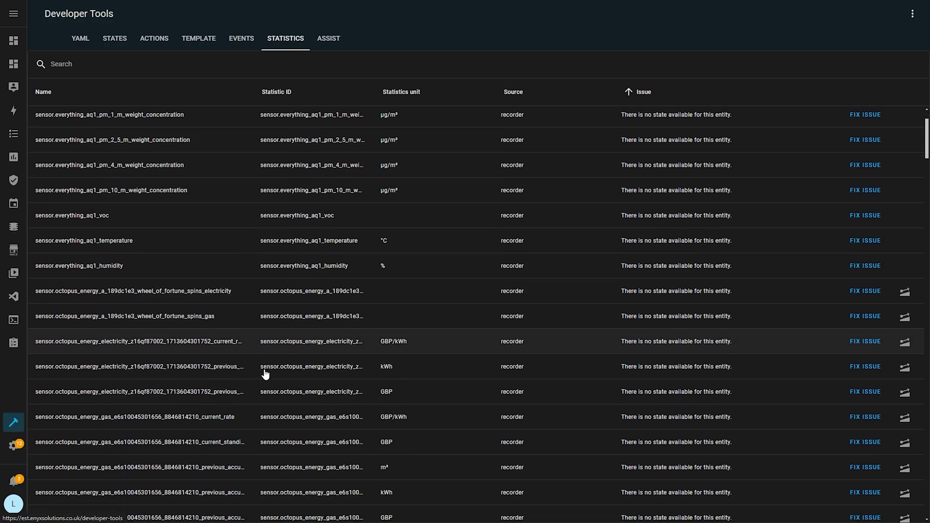
scroll(820, 353, down, 4)
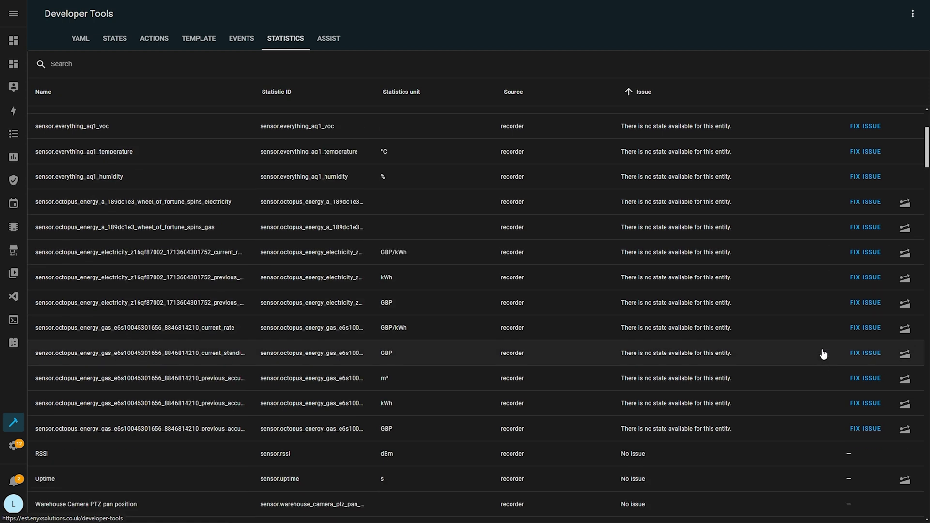
click(865, 201)
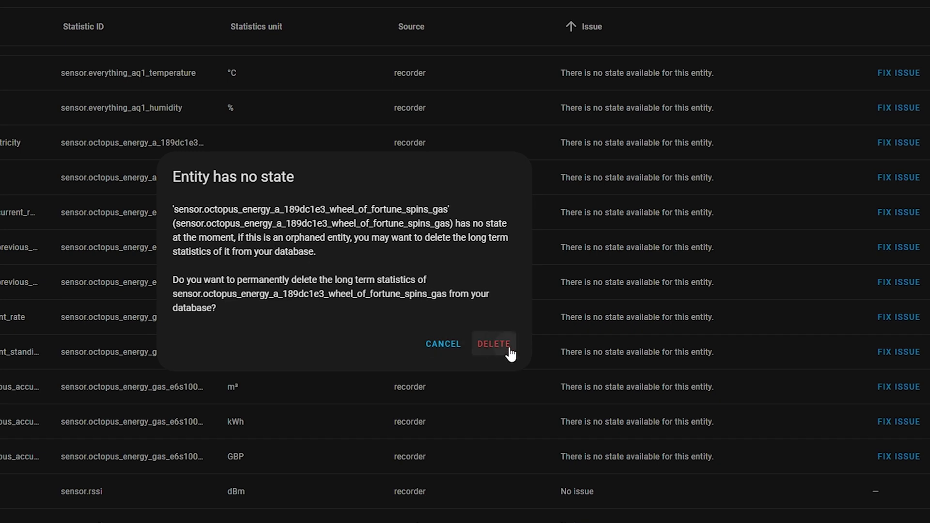
click(509, 354)
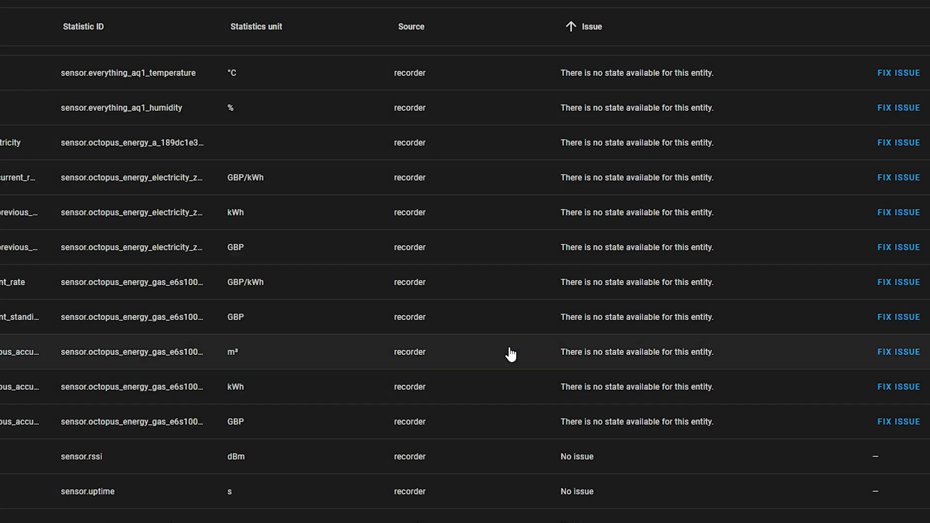
click(897, 106)
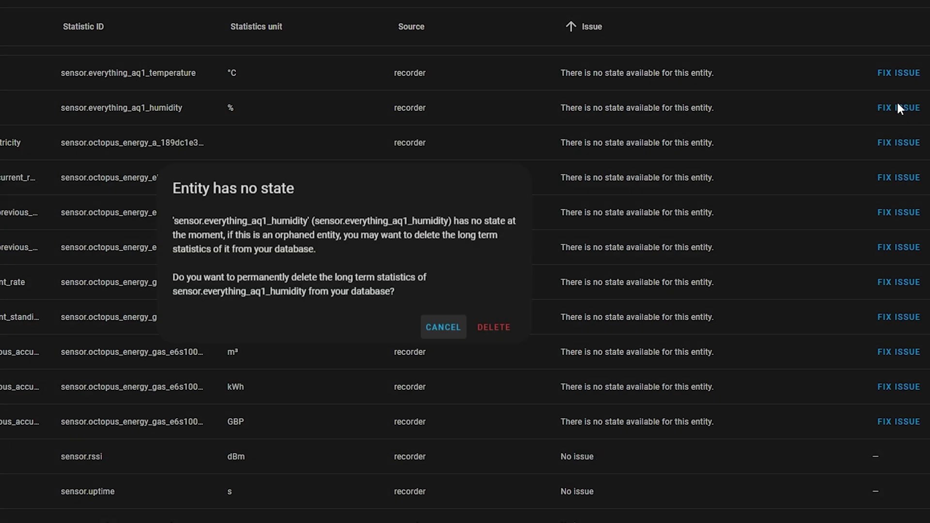
click(504, 337)
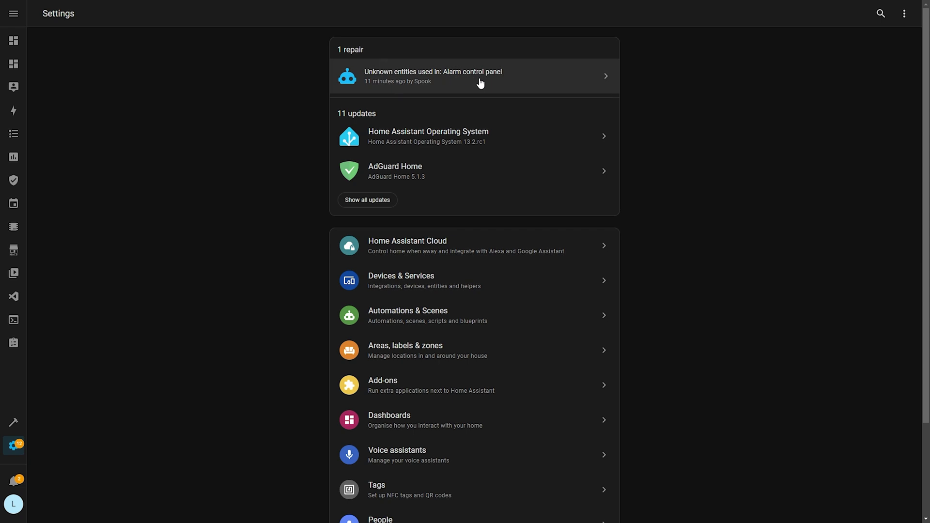
Step: Open Spook's 'Unknown entities used in: Alarm control panel' repair and view the office-lights automation YAML
click(480, 82)
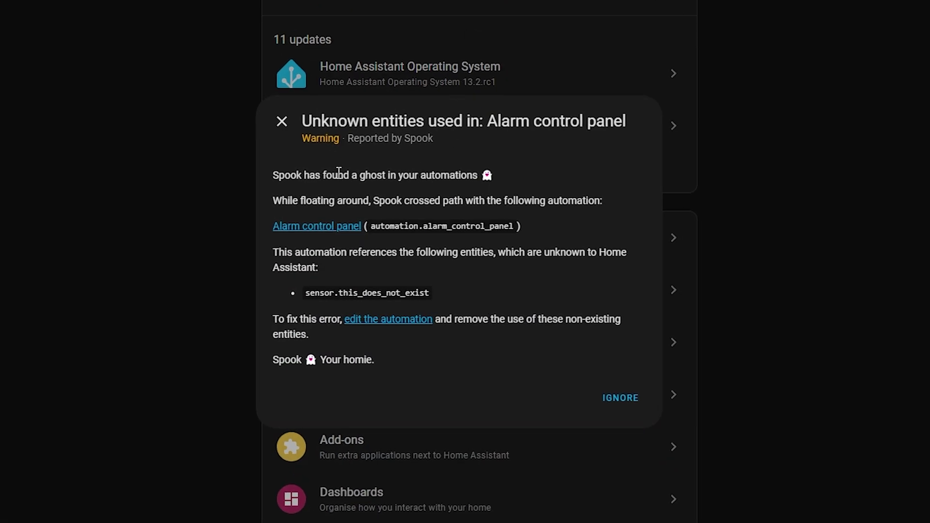
drag(435, 139, 347, 139)
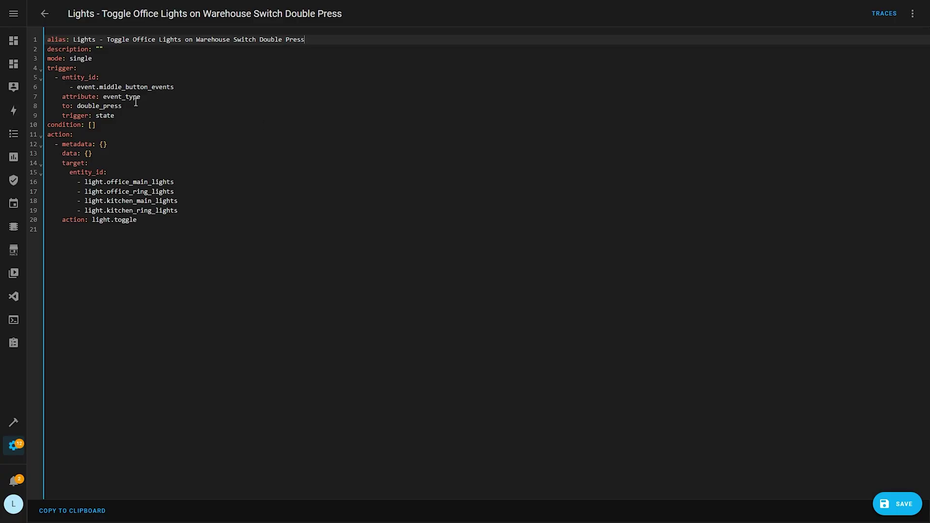
click(74, 68)
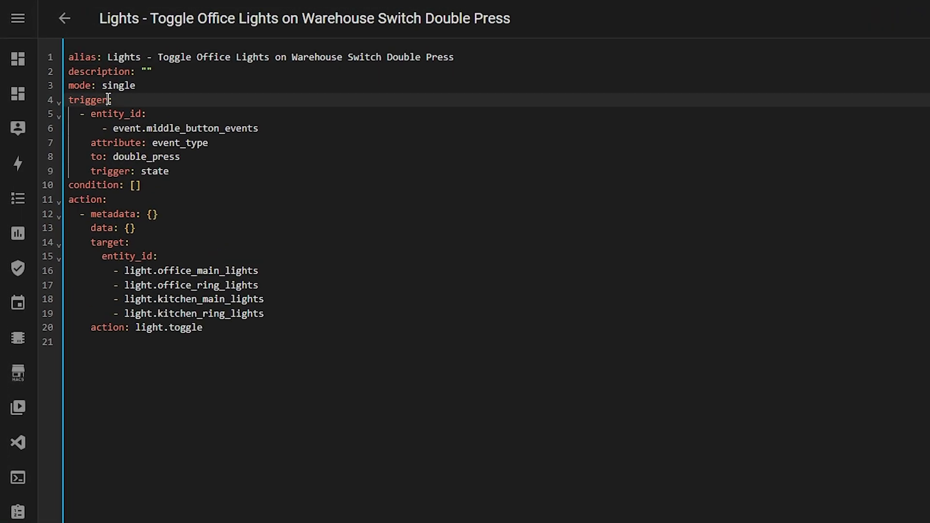
Step: Pluralise the condition and action keys so the YAML reads triggers, conditions and actions
click(121, 186)
text(s)
click(101, 200)
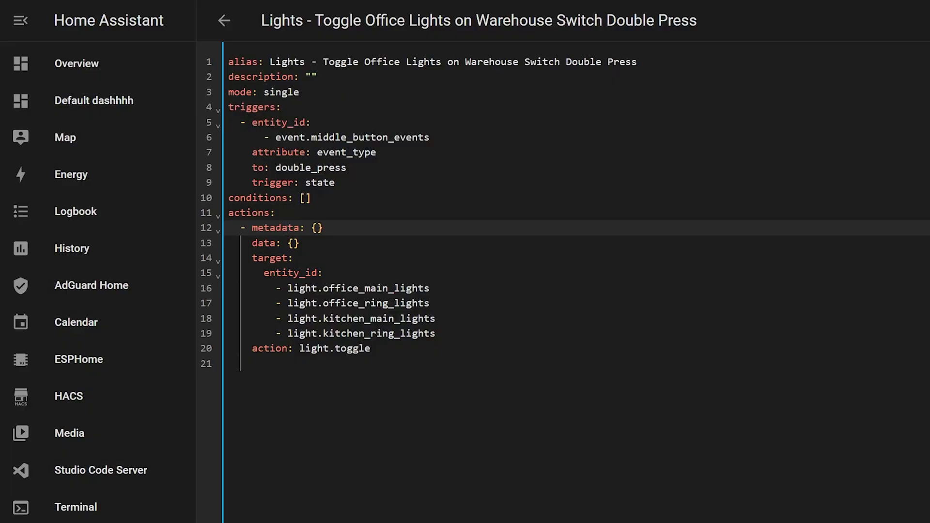
click(275, 107)
click(288, 198)
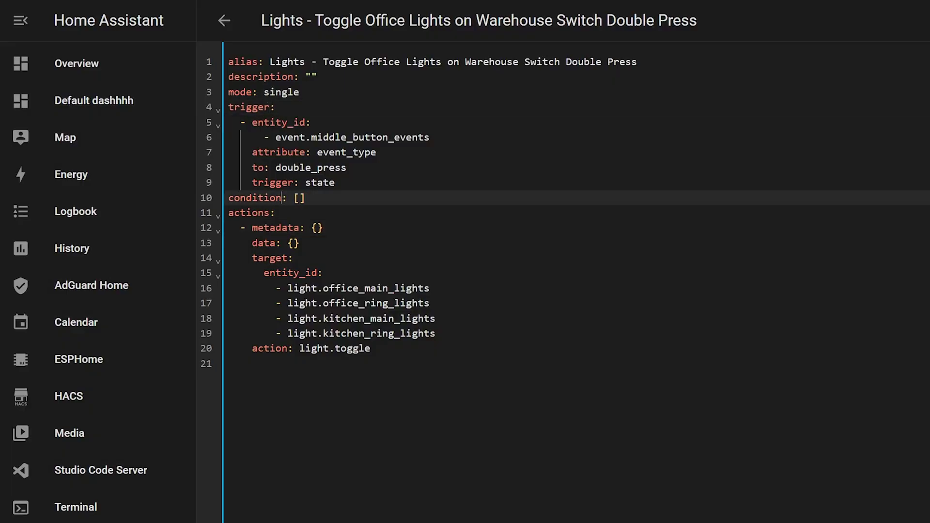
click(269, 213)
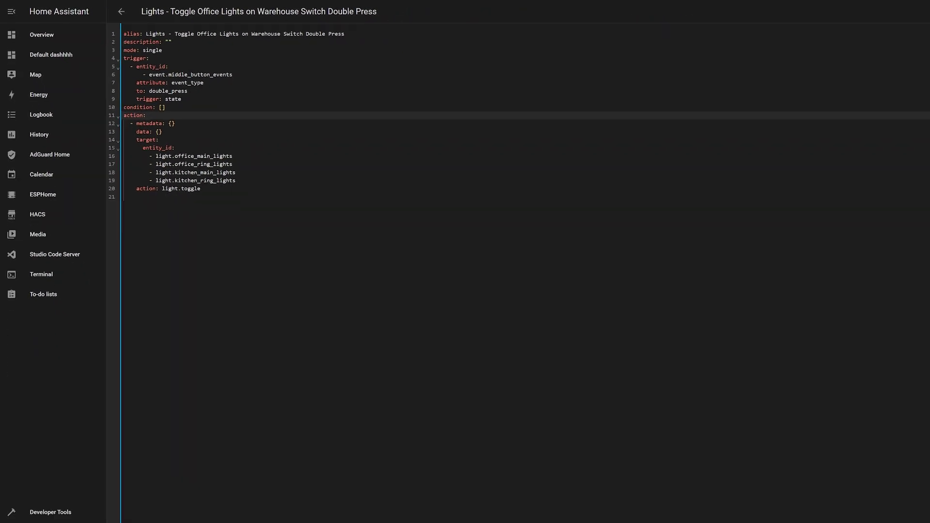
Step: Switch the automation to the visual editor and back to YAML, reviewing the plural keys
click(917, 12)
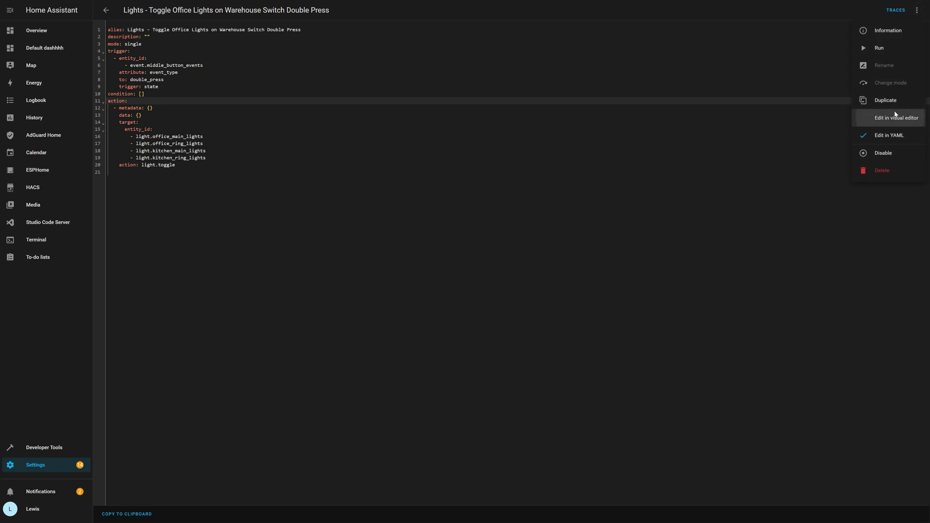
click(893, 115)
click(913, 15)
click(889, 132)
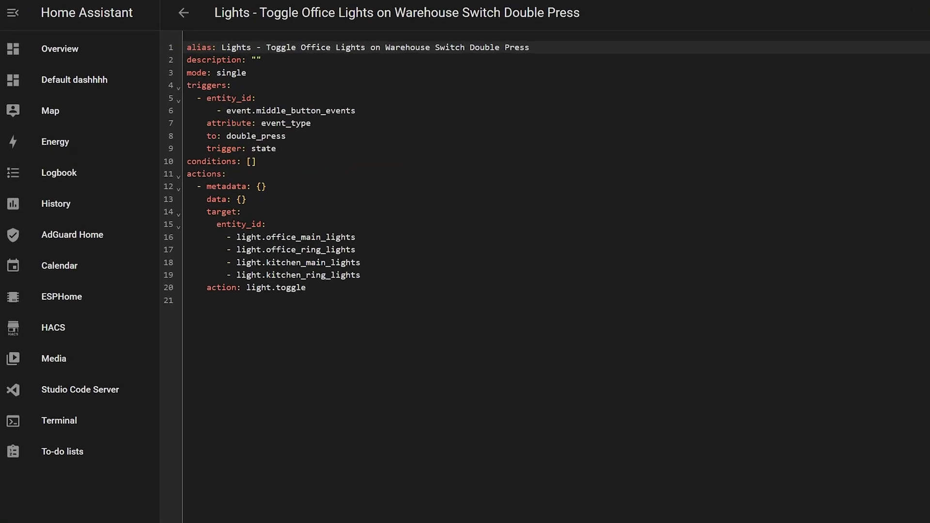
click(222, 84)
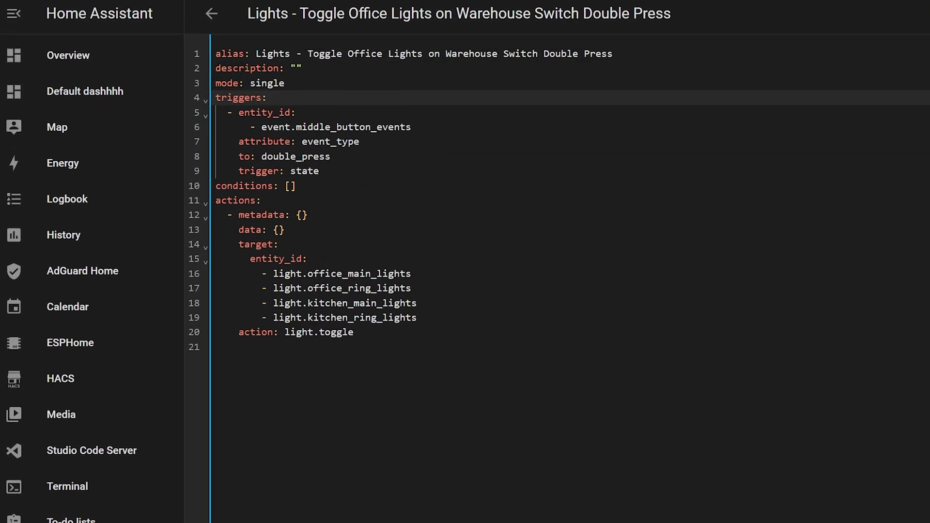
click(267, 185)
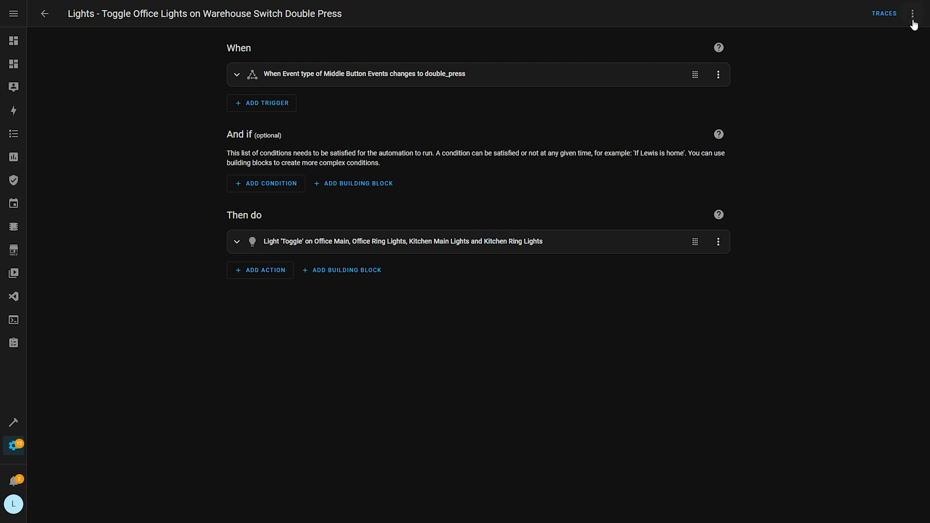
Step: In the automation YAML, indent the entity_id trigger lines 5–9 one level under triggers
click(913, 15)
click(875, 181)
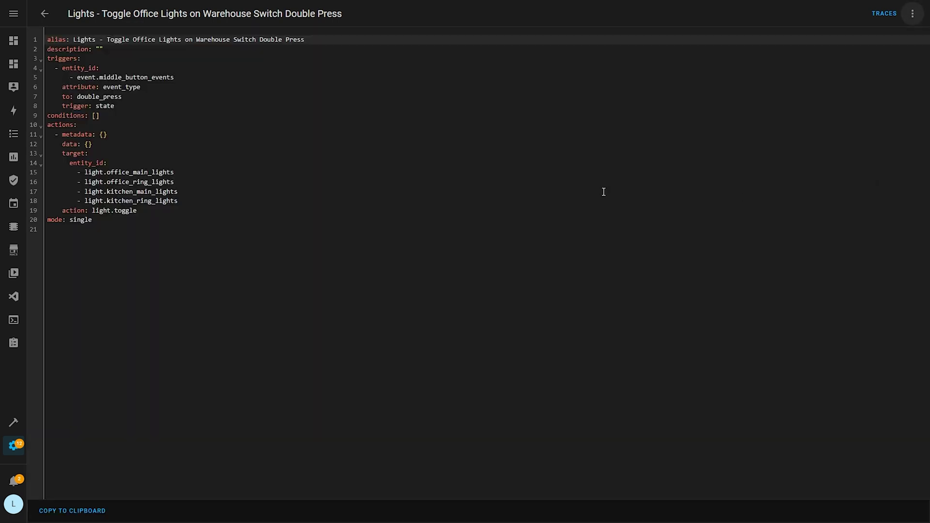
click(146, 74)
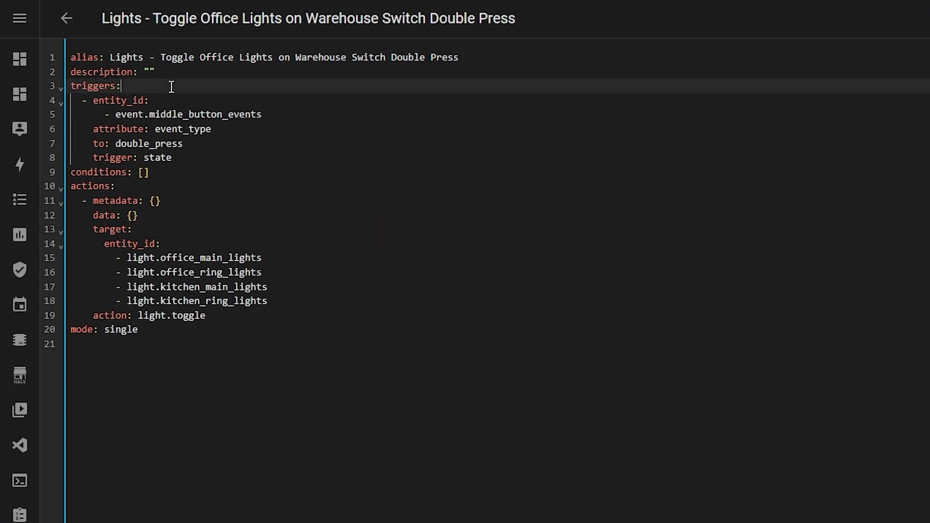
key(Return)
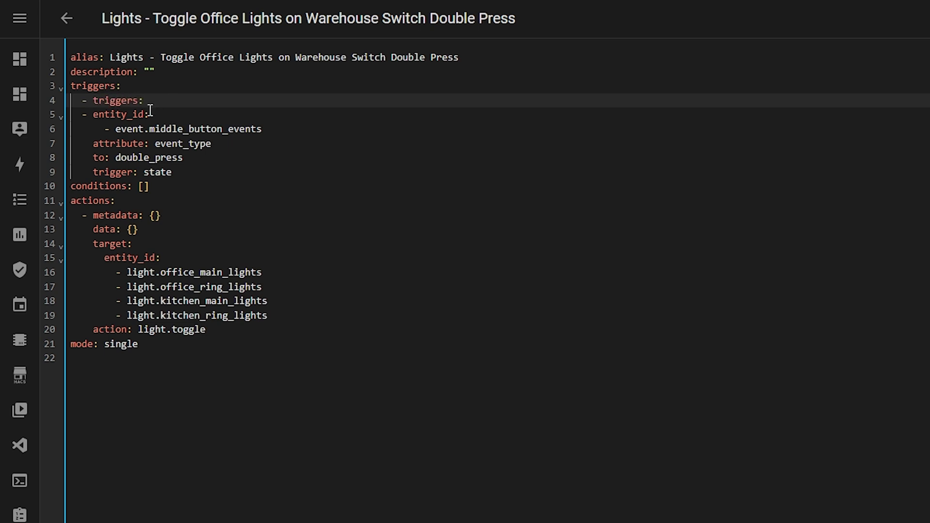
drag(182, 172, 84, 119)
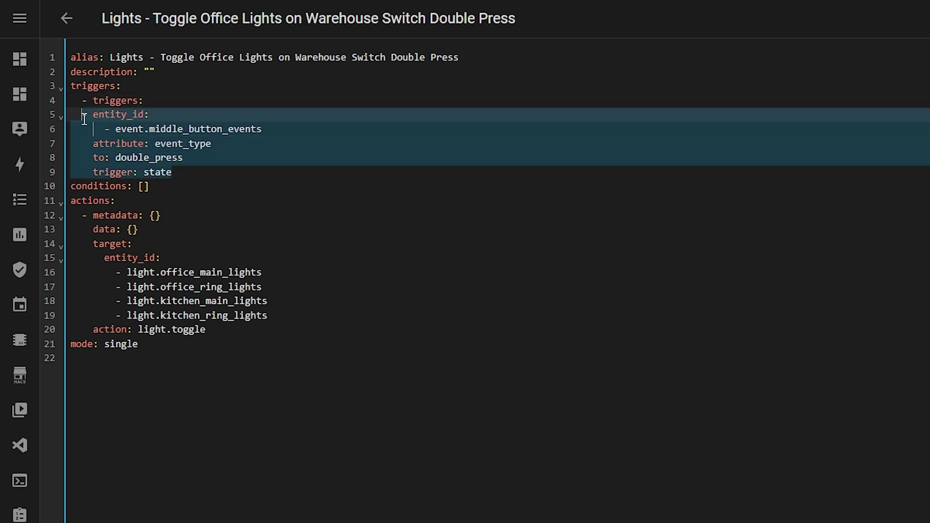
key(Tab)
click(193, 102)
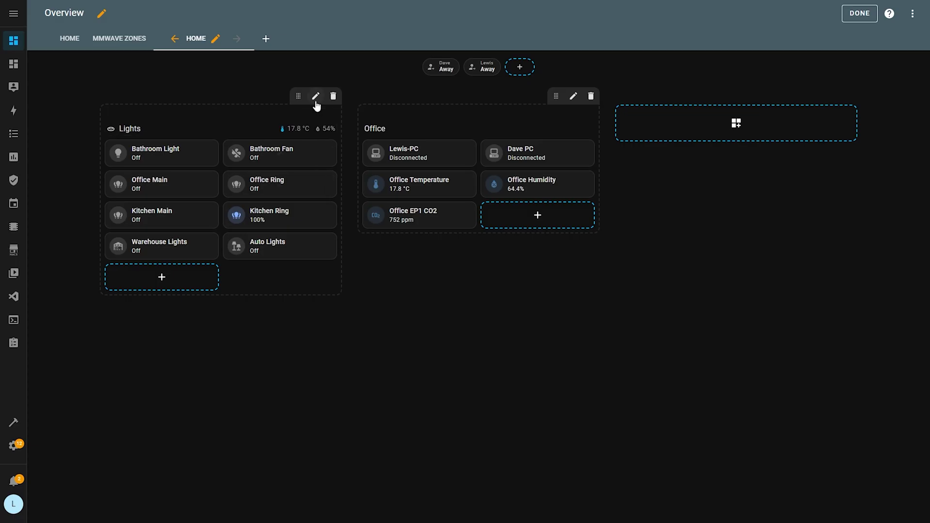
Step: View the Lights section as YAML and review its heading card, heading_style and badges list
click(315, 98)
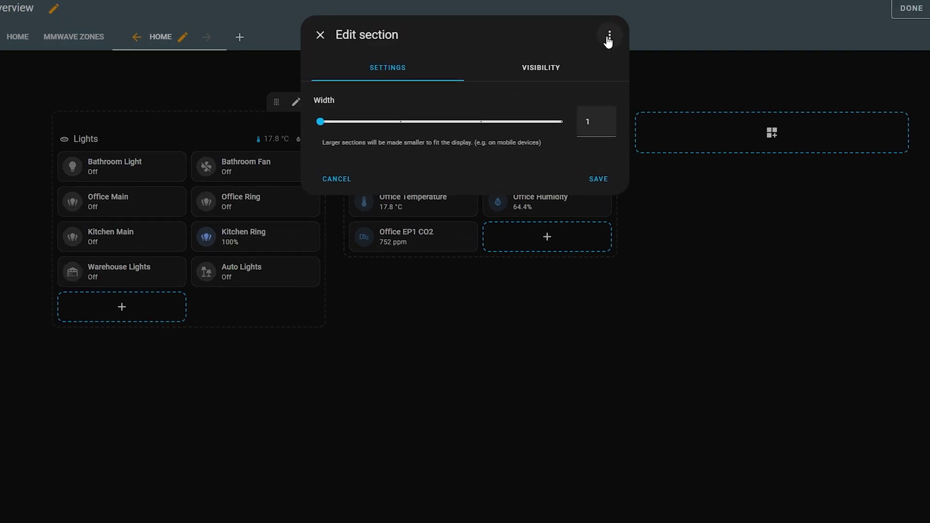
click(609, 37)
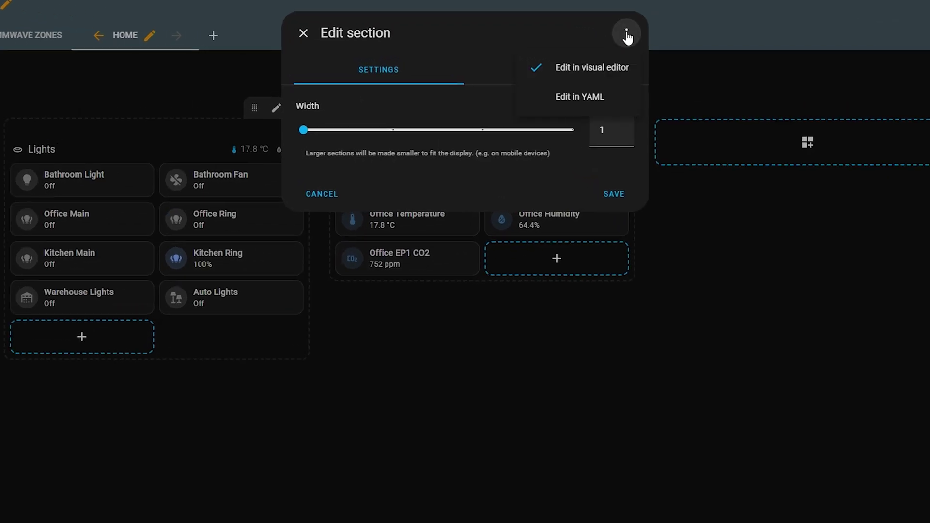
click(581, 99)
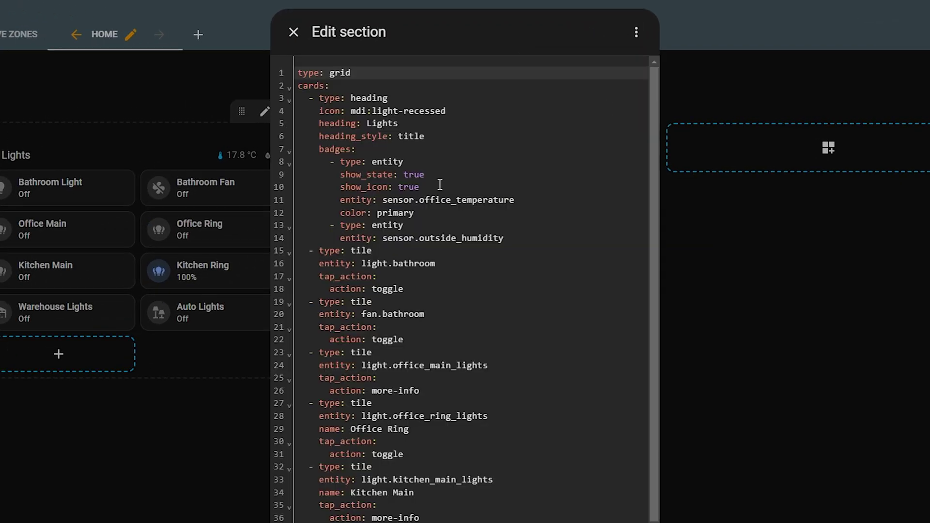
click(319, 99)
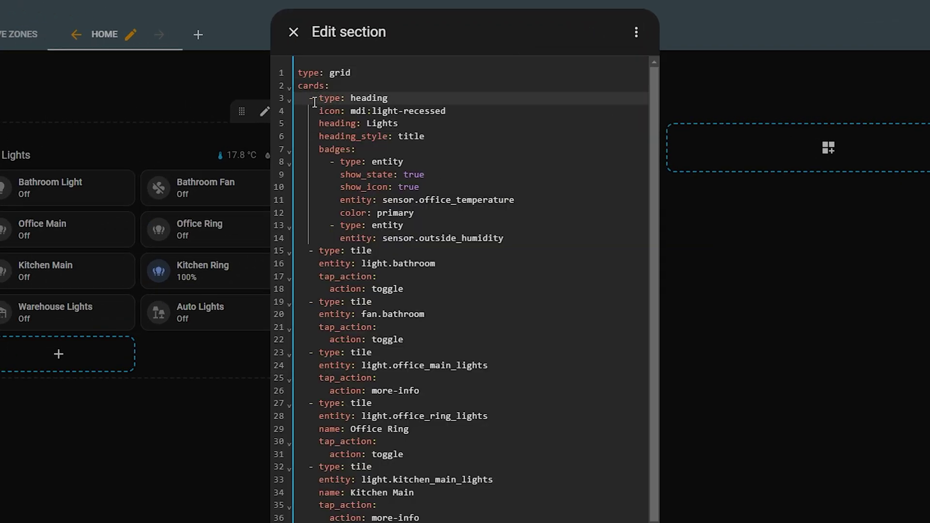
click(318, 152)
click(331, 164)
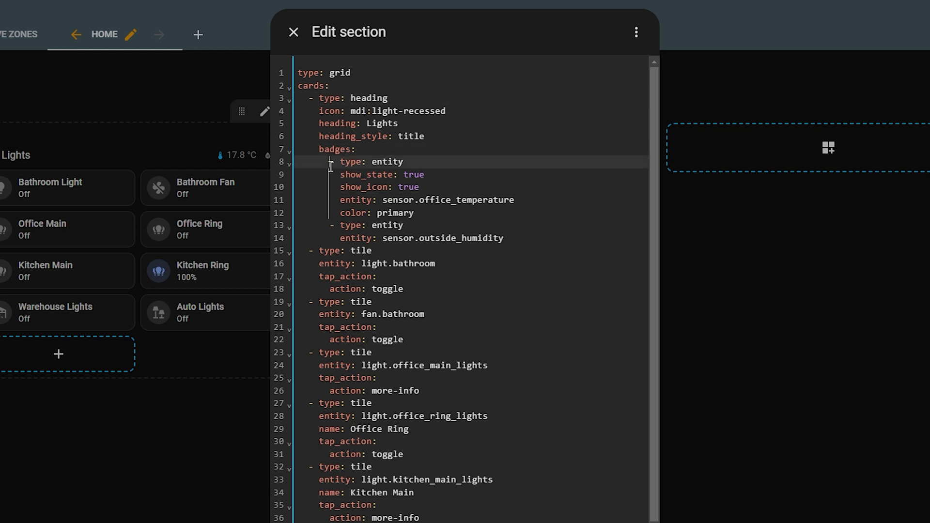
click(313, 136)
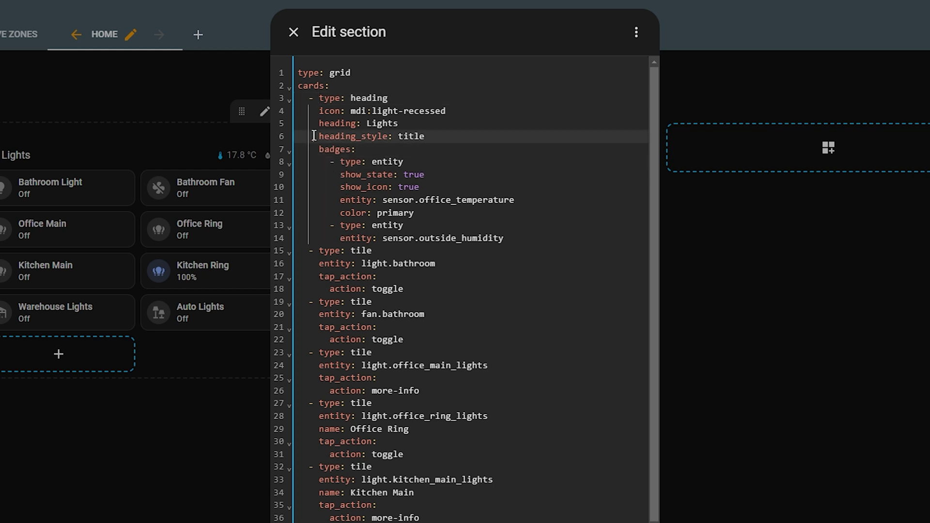
click(299, 86)
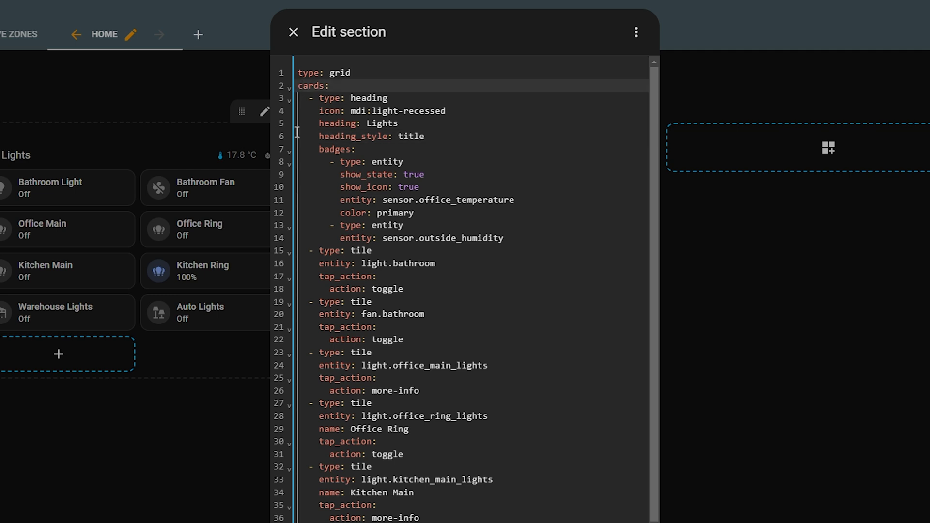
click(309, 98)
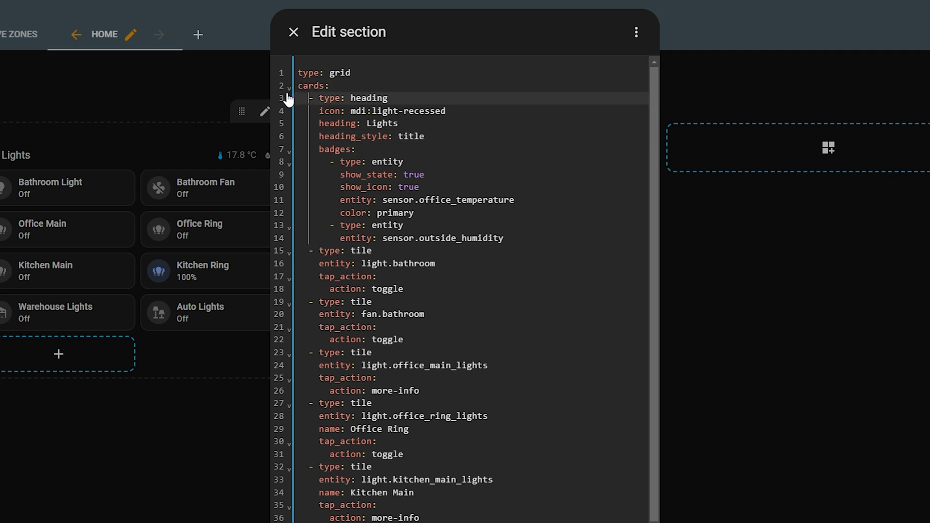
Step: Collapse and expand the heading card and first tile card blocks in the YAML
click(289, 101)
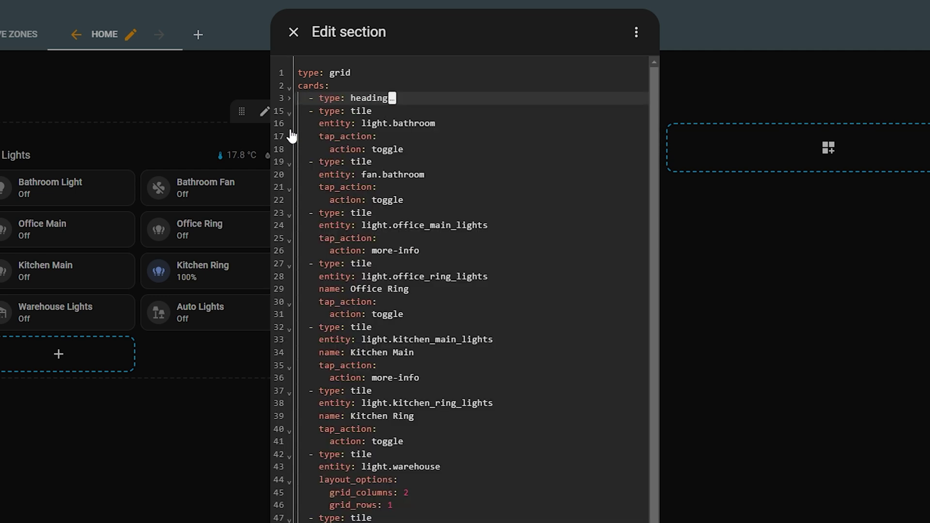
click(291, 100)
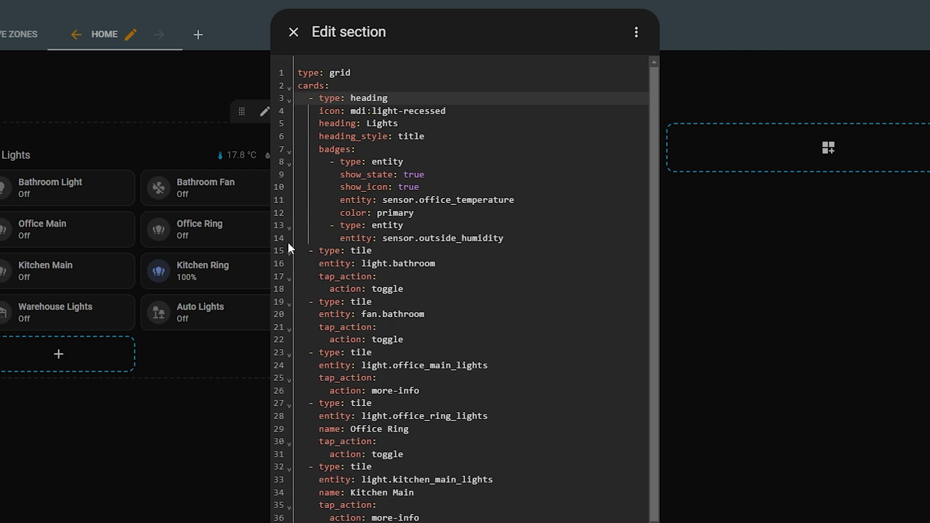
click(289, 257)
click(290, 257)
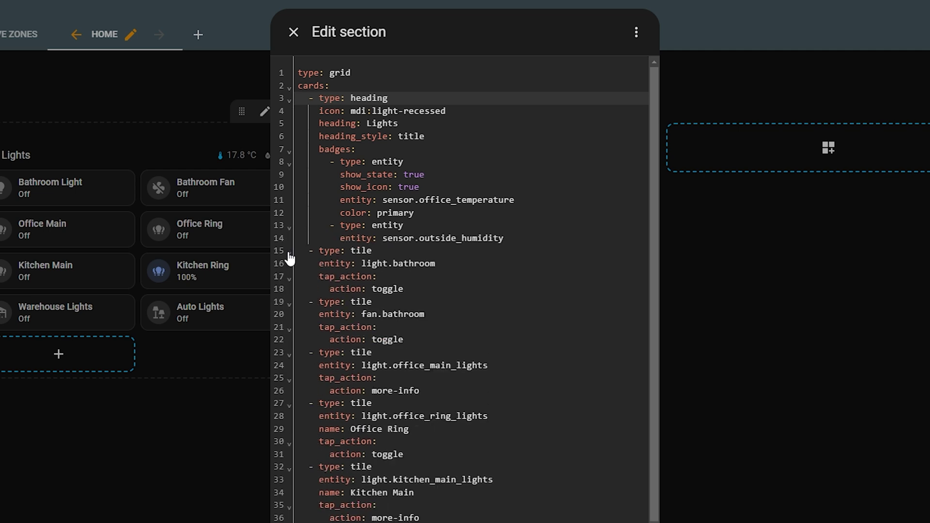
click(327, 148)
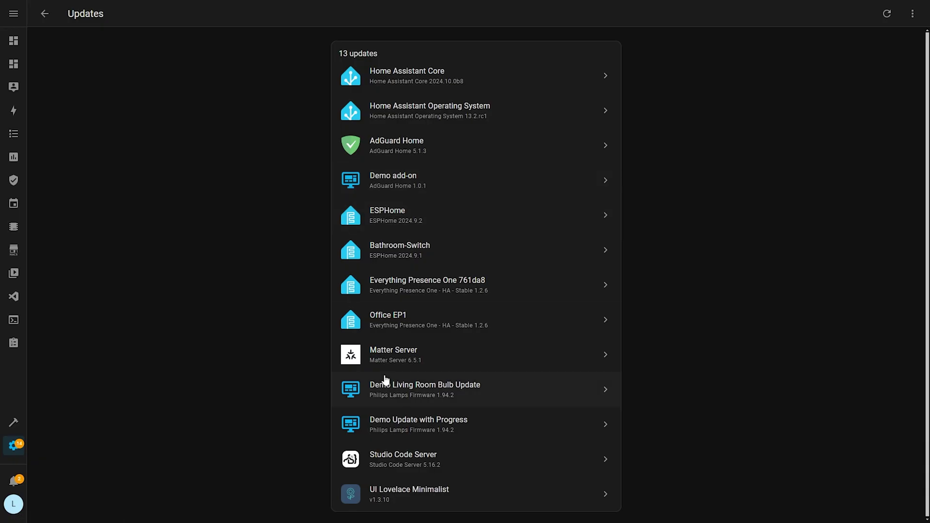
Step: Install the UI Lovelace Minimalist update to v1.3.10
click(477, 499)
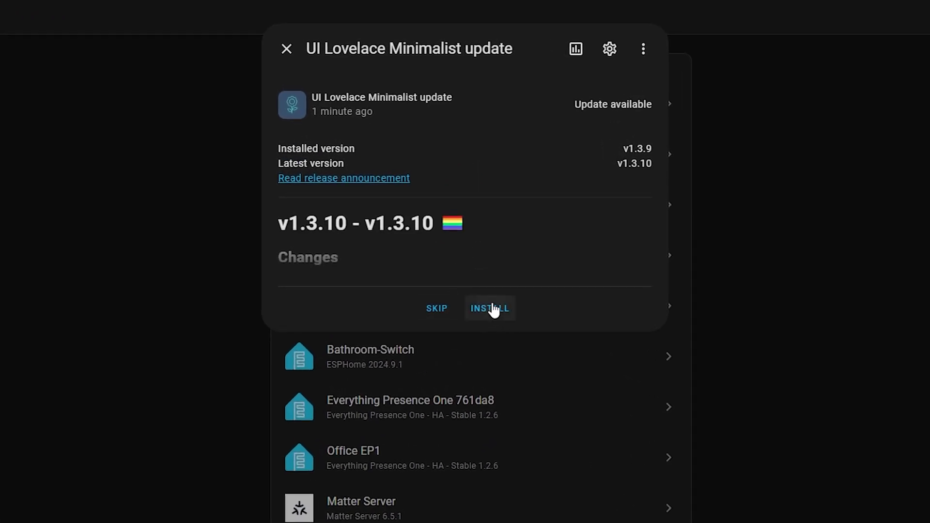
click(492, 308)
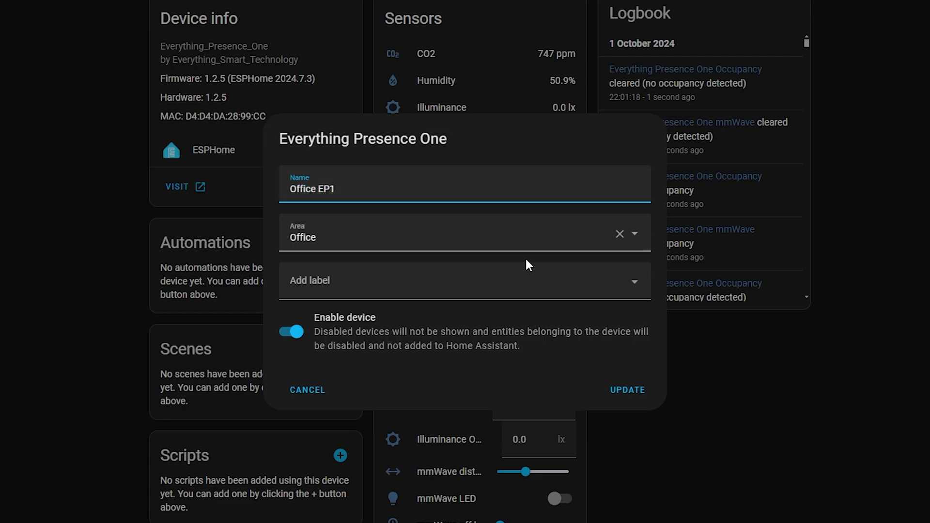
Step: Apply the Office EP1 device name, rename its entity IDs to match, then choose a Template helper
click(625, 390)
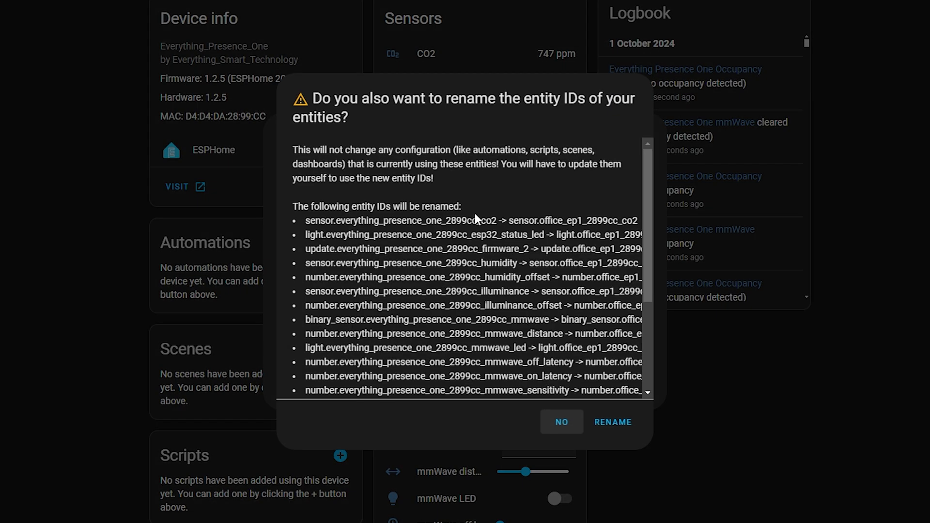
scroll(475, 213, down, 5)
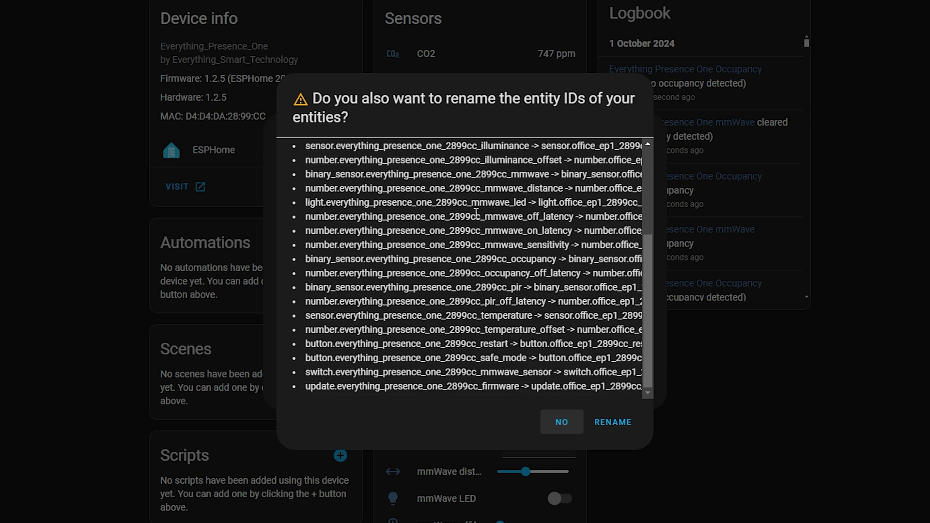
scroll(476, 213, up, 5)
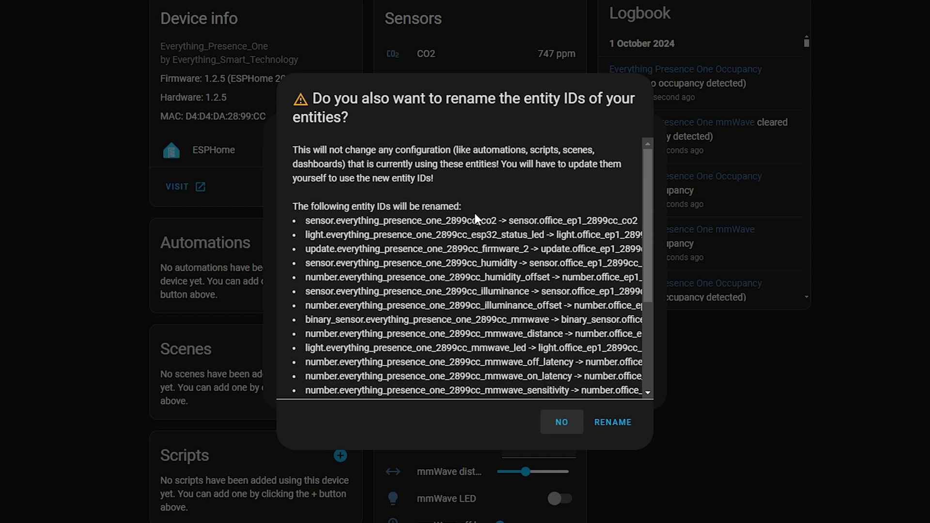
click(612, 423)
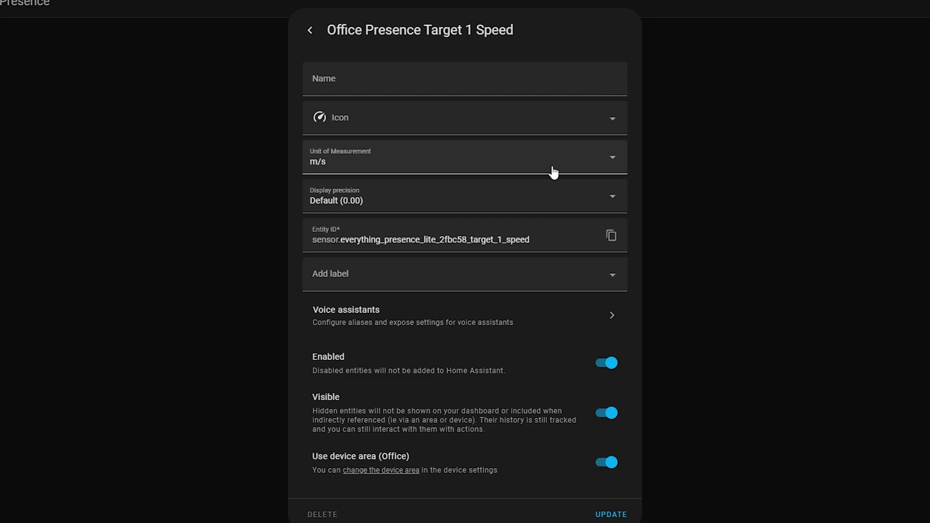
click(619, 165)
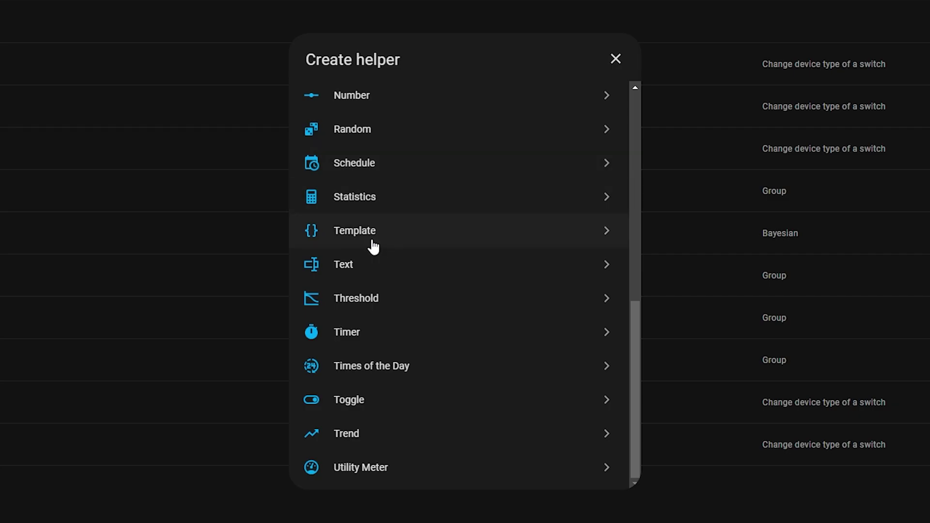
click(373, 246)
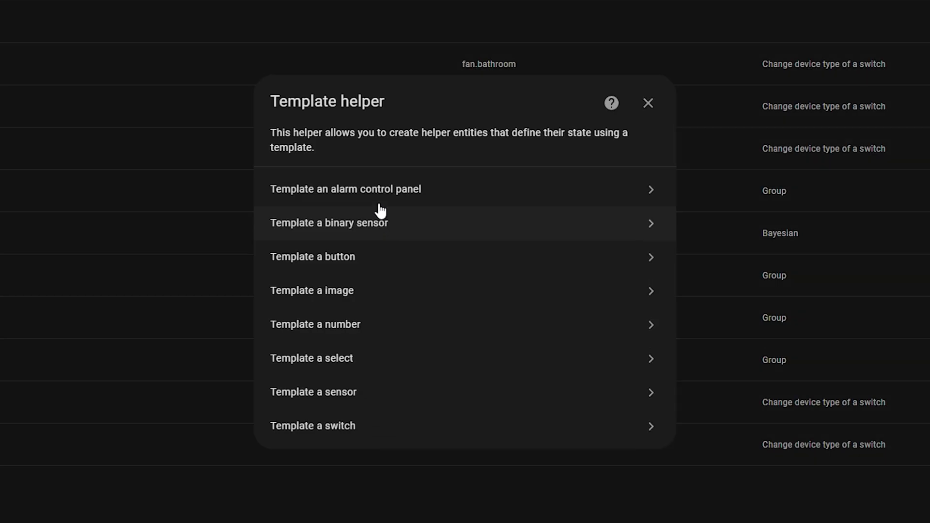
Step: Choose to template an alarm control panel and scroll through its setup form
click(436, 196)
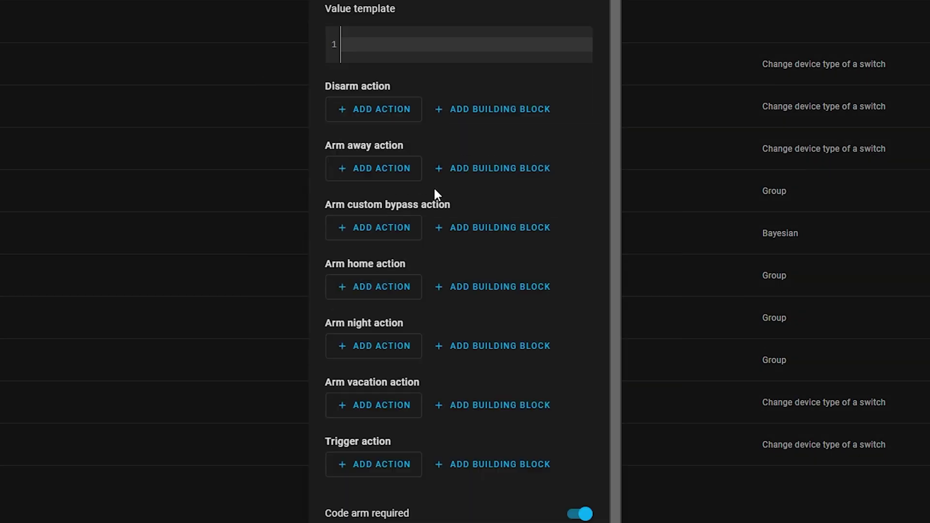
scroll(519, 89, down, 2)
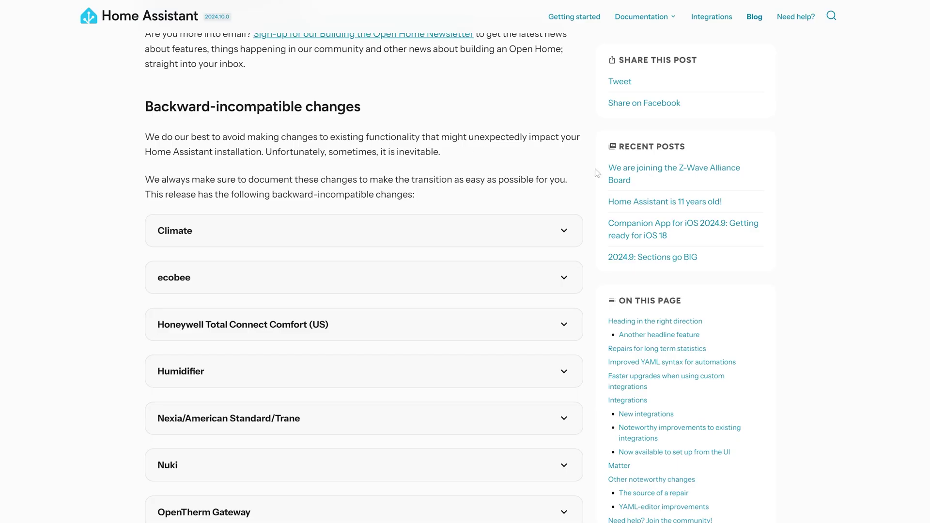
Step: On the 2024.10 release notes, open the ecobee, Honeywell TCC, Humidifier and Ring change details
scroll(597, 173, down, 5)
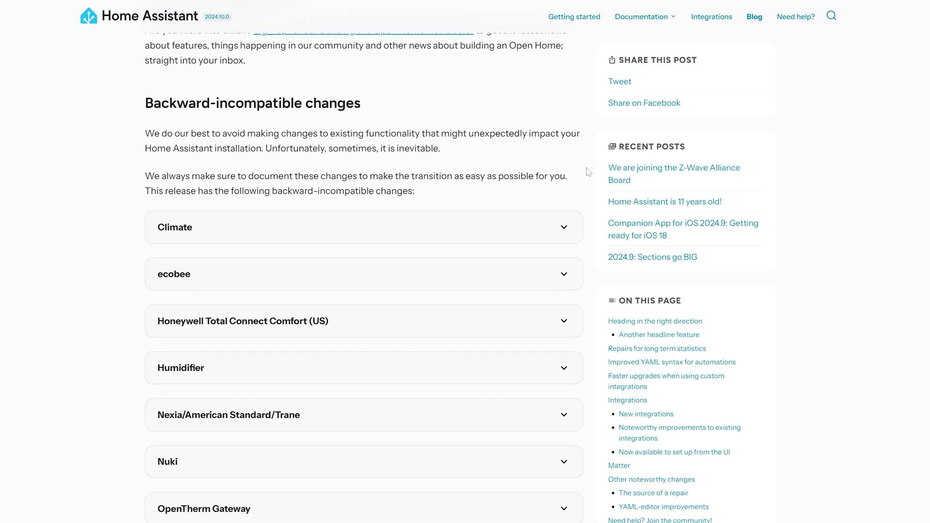
scroll(511, 290, down, 3)
scroll(513, 288, up, 3)
scroll(513, 287, up, 6)
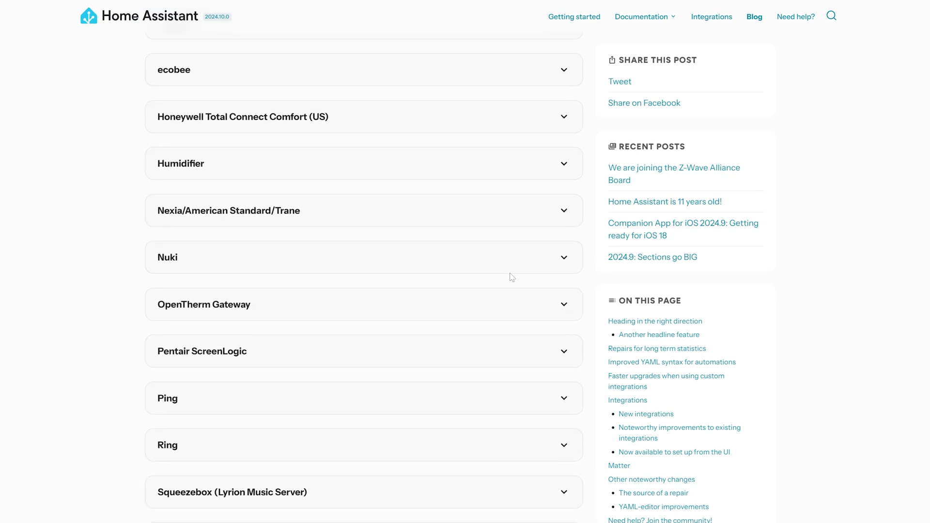
click(401, 285)
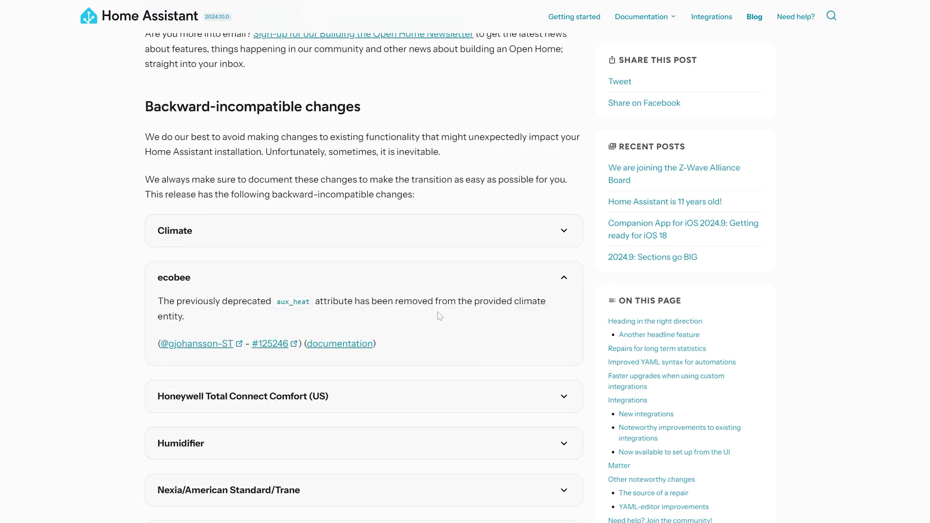
scroll(445, 361, down, 1)
click(442, 342)
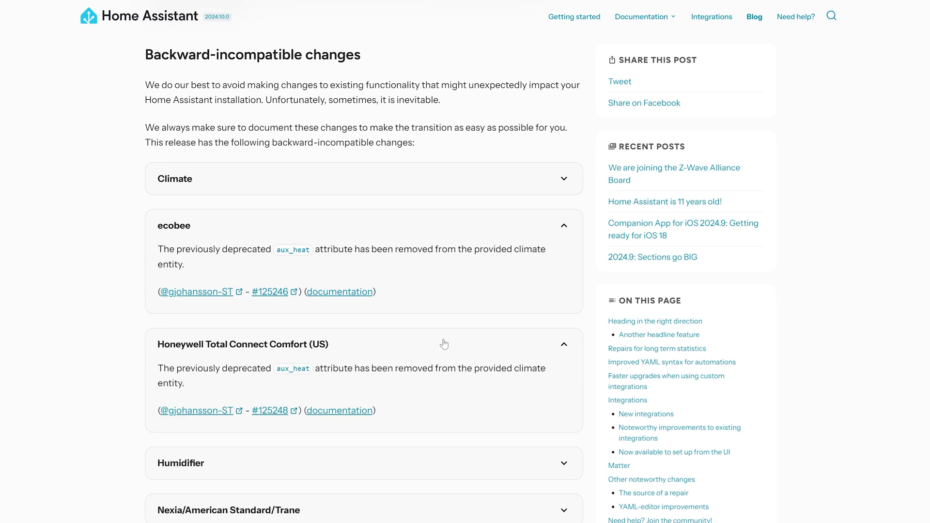
scroll(443, 344, down, 2)
scroll(444, 344, down, 2)
click(418, 262)
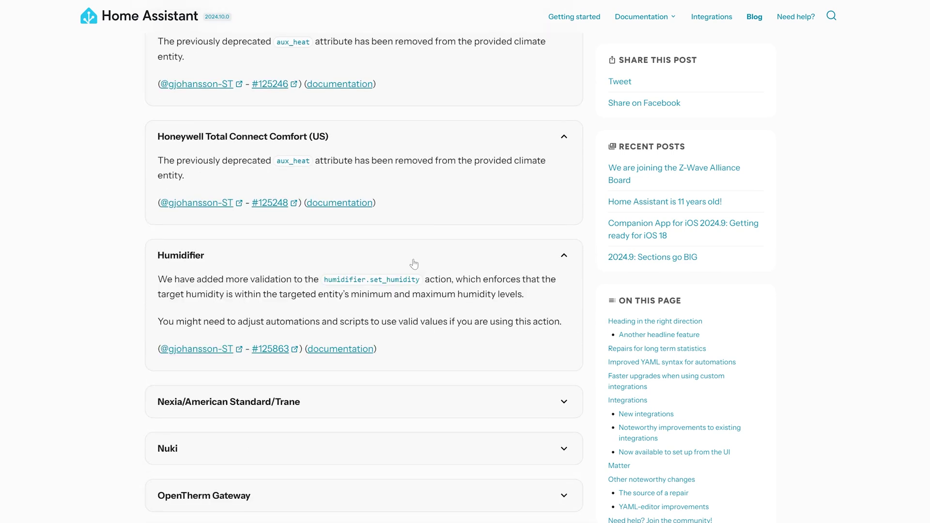
scroll(386, 349, down, 3)
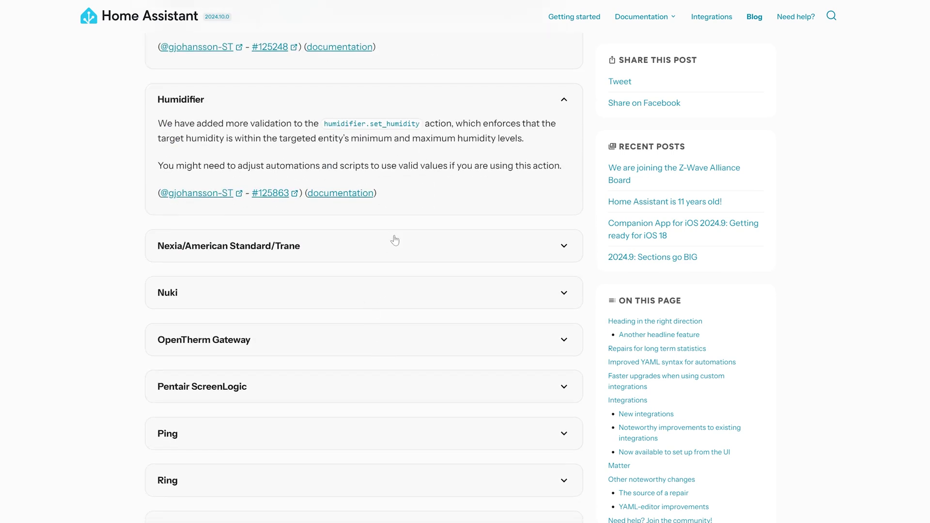
scroll(383, 338, down, 2)
click(405, 374)
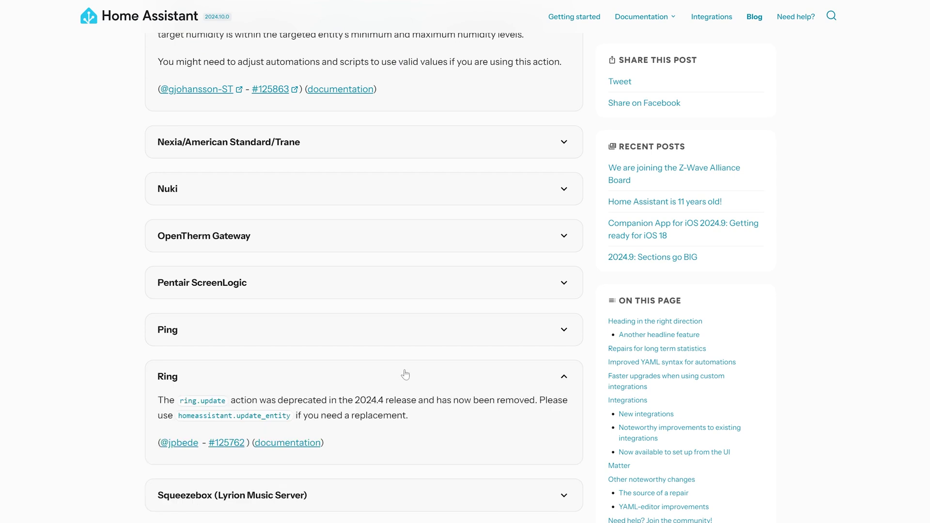